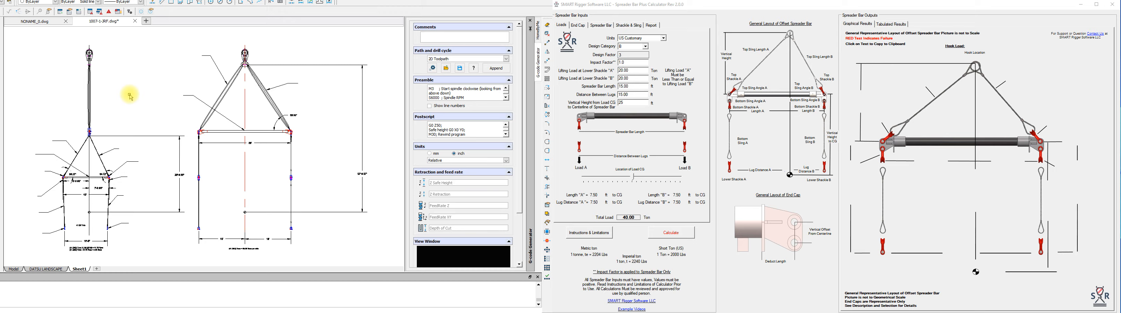
Examine the end view of the lifting arrangement in the drawing for its loads, bar length and lug spacing
{"action": "scroll", "coordinate": [343, 165], "scroll_direction": "up", "scroll_amount": 2}
{"action": "scroll", "coordinate": [180, 221], "scroll_direction": "up", "scroll_amount": 2}
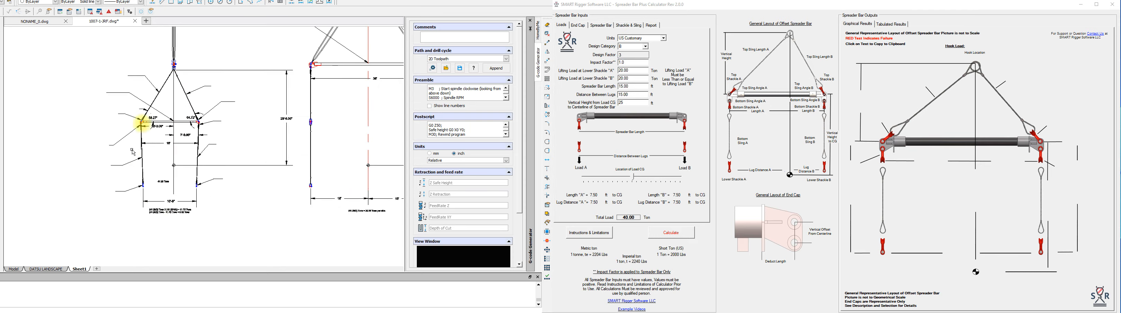
{"action": "scroll", "coordinate": [128, 94], "scroll_direction": "up", "scroll_amount": 1}
{"action": "scroll", "coordinate": [135, 139], "scroll_direction": "up", "scroll_amount": 1}
{"action": "left_click", "coordinate": [136, 140]}
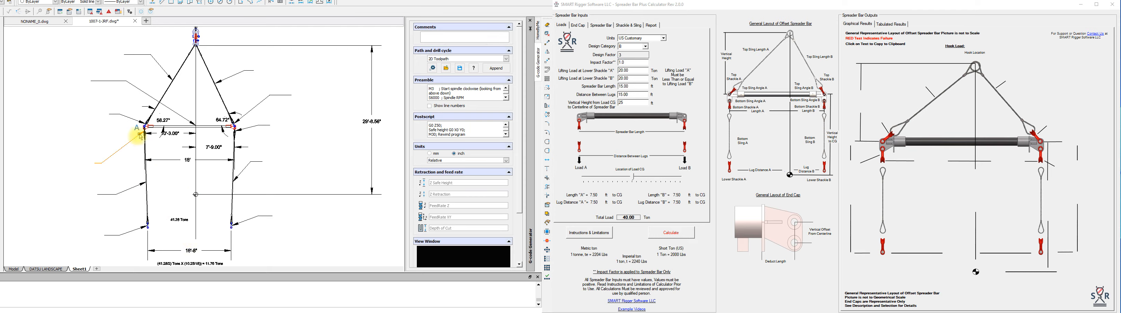
{"action": "scroll", "coordinate": [73, 162], "scroll_direction": "down", "scroll_amount": 1}
{"action": "scroll", "coordinate": [73, 161], "scroll_direction": "down", "scroll_amount": 1}
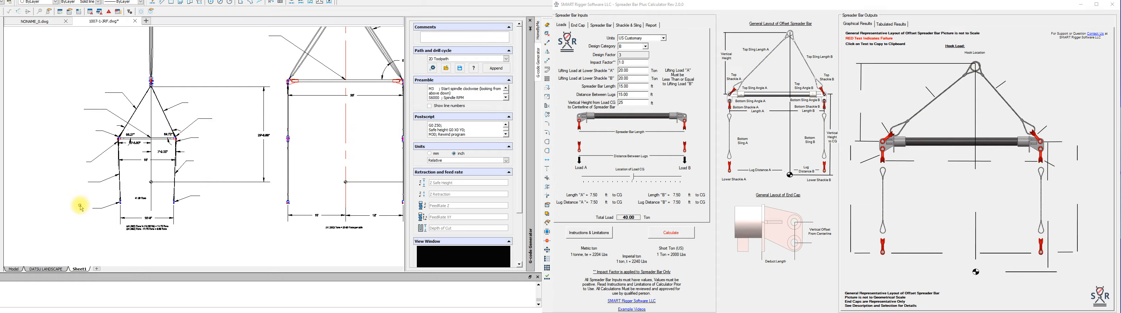
{"action": "scroll", "coordinate": [81, 208], "scroll_direction": "up", "scroll_amount": 2}
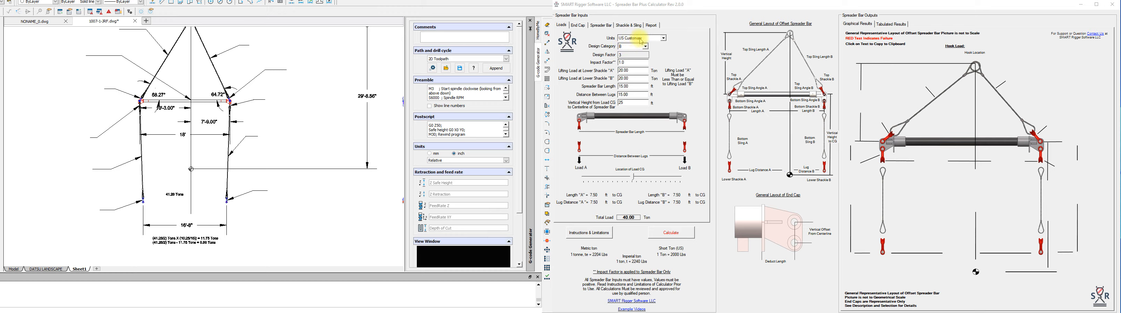
Set the lifting loads to 8.88 tons at lower shackle A and 11.75 tons at B, with an 18 ft spreader bar length
{"action": "left_click", "coordinate": [627, 70]}
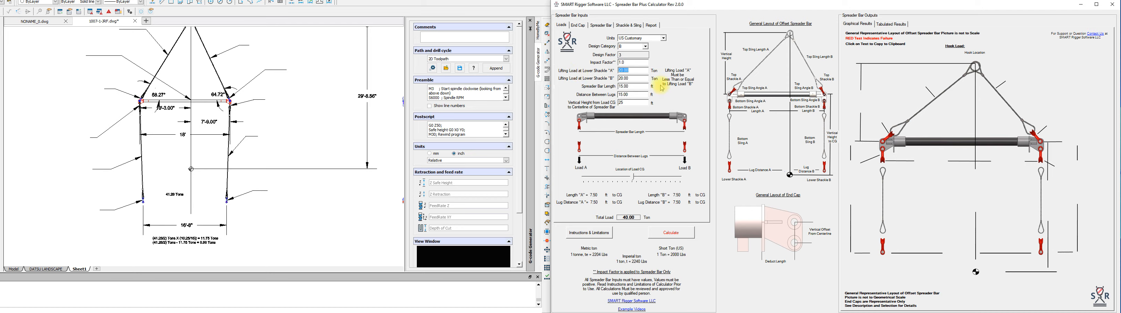
{"action": "type", "text": "8.88"}
{"action": "key", "text": "Tab"}
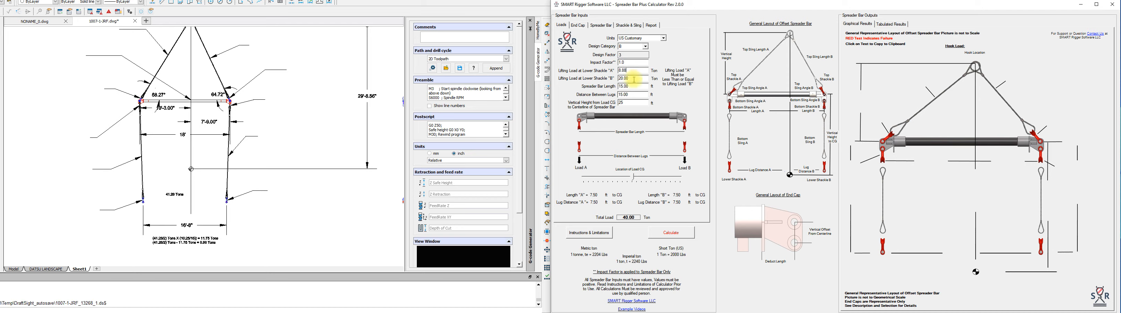
{"action": "type", "text": "11.75"}
{"action": "left_click_drag", "start_coordinate": [639, 86], "coordinate": [601, 90]}
{"action": "type", "text": "18"}
Divide 8 by 12 in the Calculator app, and set the distance between lugs to 16.67 ft and the vertical height from load CG to 29.67 ft
{"action": "left_click_drag", "start_coordinate": [636, 94], "coordinate": [603, 97]}
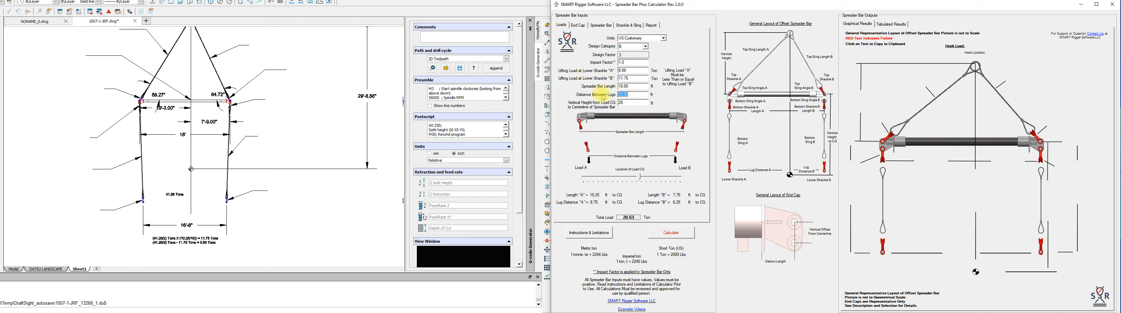
{"action": "type", "text": "16."}
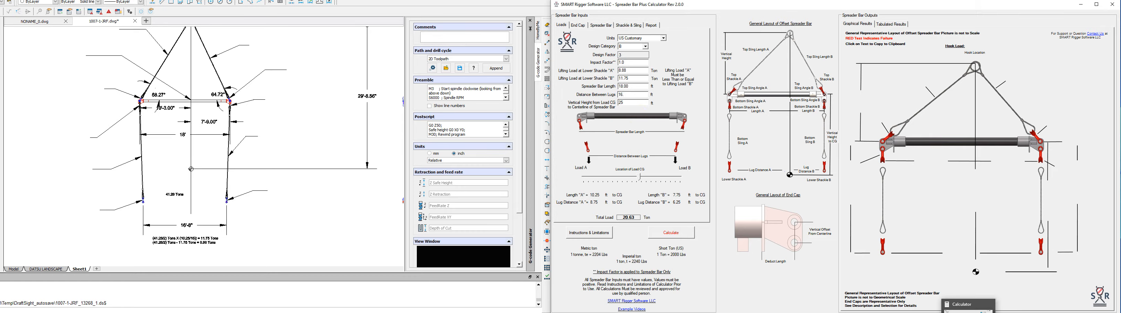
{"action": "left_click", "coordinate": [969, 311]}
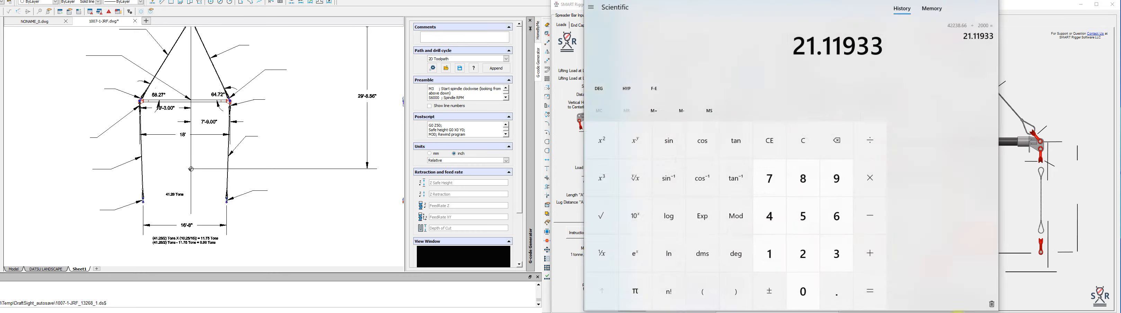
{"action": "left_click", "coordinate": [805, 188]}
{"action": "left_click", "coordinate": [859, 146]}
{"action": "left_click", "coordinate": [769, 254]}
{"action": "left_click", "coordinate": [803, 253]}
{"action": "left_click", "coordinate": [869, 291]}
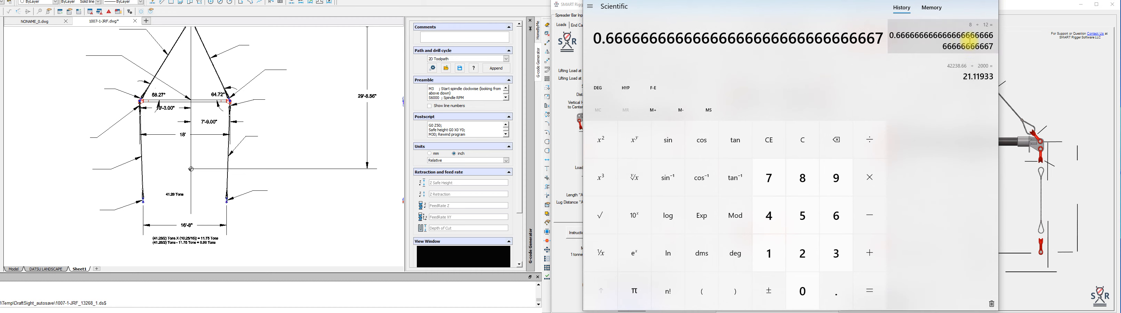
{"action": "left_click", "coordinate": [959, 0]}
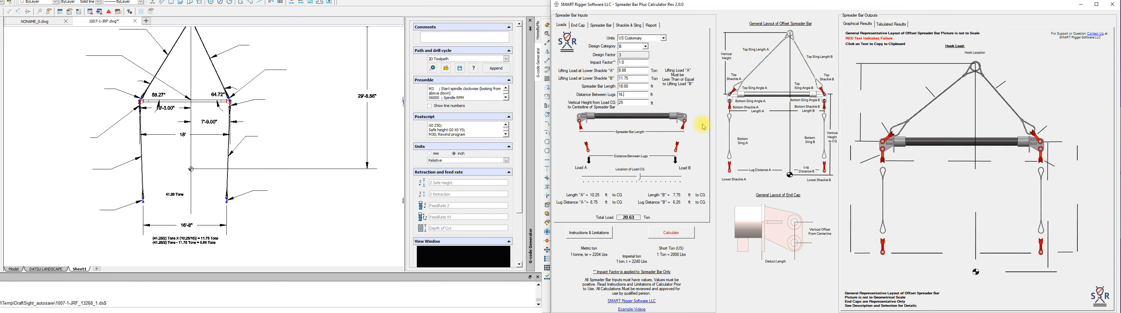
{"action": "type", "text": "67"}
{"action": "left_click_drag", "start_coordinate": [632, 102], "coordinate": [590, 105]}
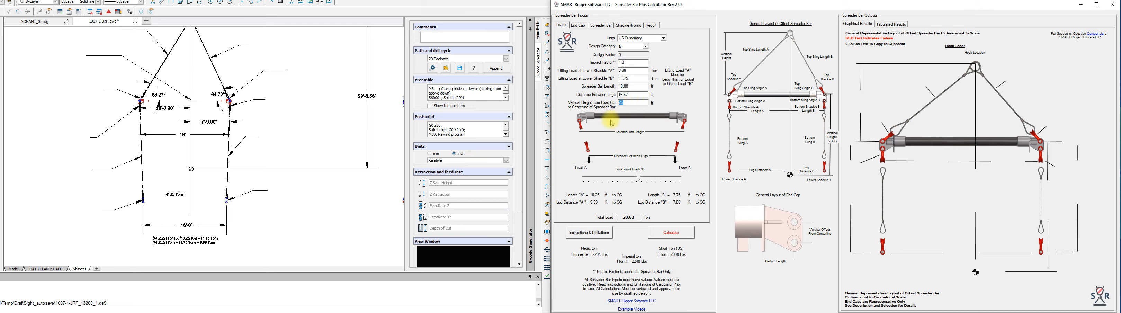
{"action": "type", "text": "29.67"}
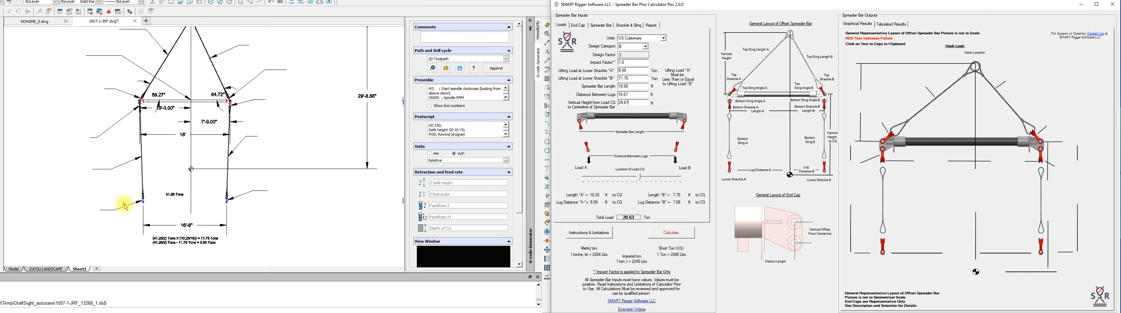
Examine the load note beneath the wide side view and the load-share figures beneath the end view in the drawing
{"action": "scroll", "coordinate": [123, 204], "scroll_direction": "right", "scroll_amount": 1}
{"action": "scroll", "coordinate": [325, 221], "scroll_direction": "right", "scroll_amount": 1}
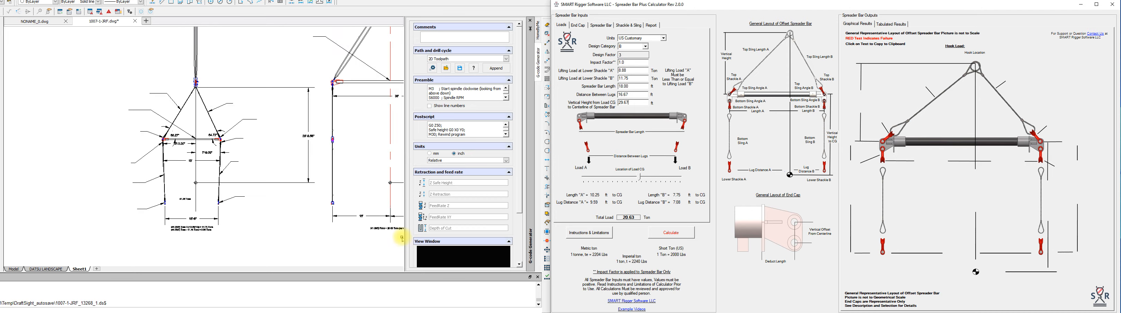
{"action": "scroll", "coordinate": [395, 228], "scroll_direction": "right", "scroll_amount": 1}
{"action": "scroll", "coordinate": [391, 233], "scroll_direction": "up", "scroll_amount": 1}
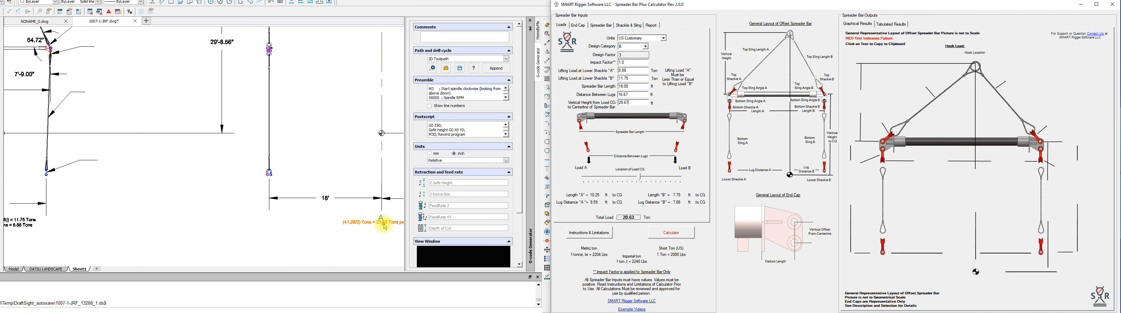
{"action": "scroll", "coordinate": [385, 224], "scroll_direction": "down", "scroll_amount": 2}
{"action": "scroll", "coordinate": [199, 207], "scroll_direction": "up", "scroll_amount": 1}
{"action": "scroll", "coordinate": [93, 187], "scroll_direction": "up", "scroll_amount": 2}
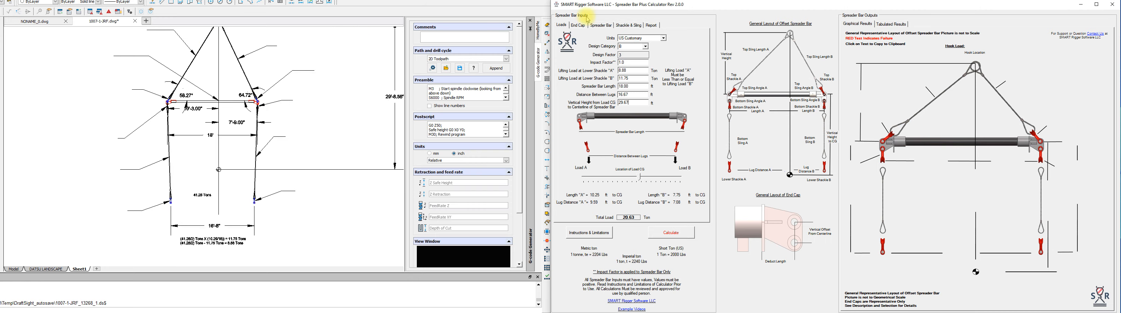
Set the end cap weight to 75 lbf, the deduct length per end cap to 9 in and the vertical offset from centerline to 5 in
{"action": "left_click", "coordinate": [578, 25]}
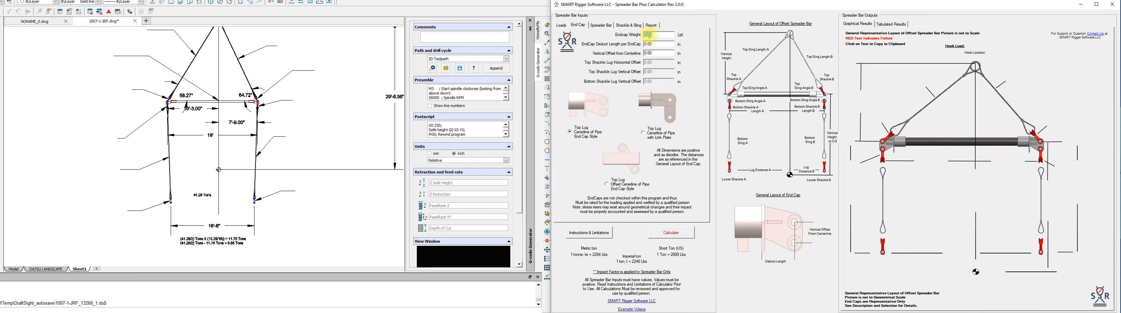
{"action": "type", "text": "75"}
{"action": "key", "text": "Tab"}
{"action": "type", "text": "9"}
{"action": "key", "text": "Tab"}
{"action": "type", "text": "5"}
Define the spreader bar section as Pipe with size Pipe5SCH80
{"action": "left_click", "coordinate": [601, 25]}
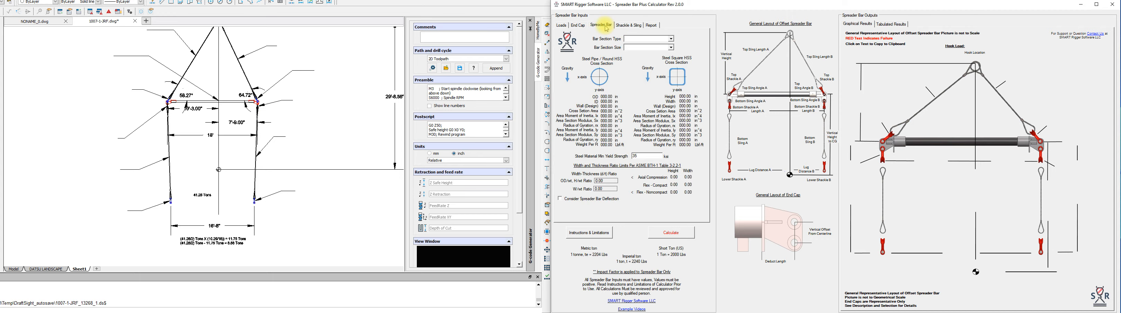
{"action": "left_click", "coordinate": [642, 42]}
{"action": "left_click", "coordinate": [637, 49]}
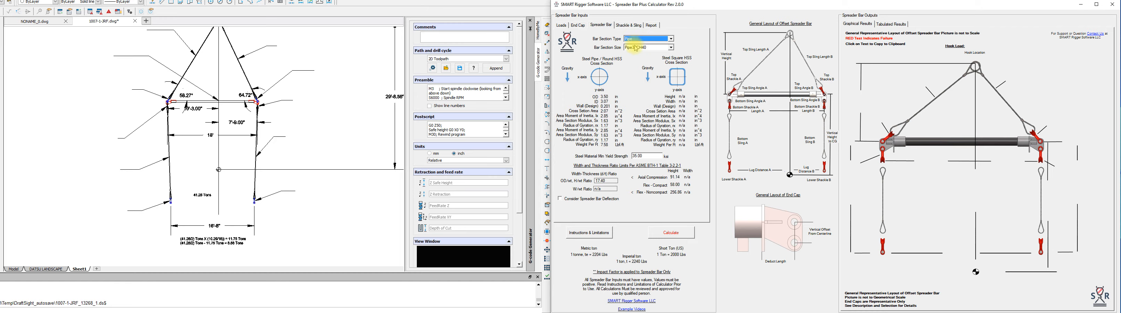
{"action": "left_click", "coordinate": [637, 48]}
{"action": "scroll", "coordinate": [647, 72], "scroll_direction": "down", "scroll_amount": 2}
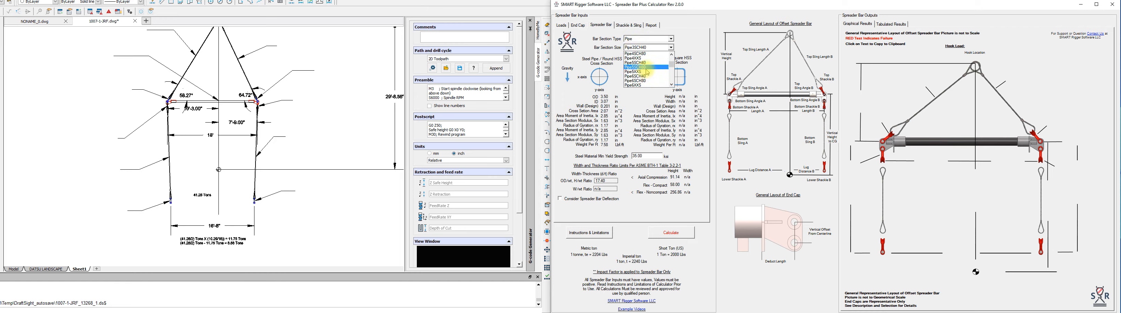
{"action": "left_click", "coordinate": [647, 68]}
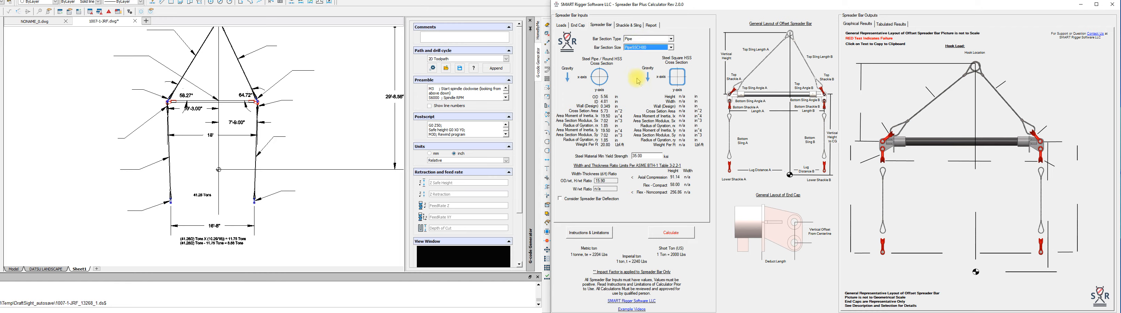
Set the steel's minimum yield strength to 52 ksi and enable consideration of spreader bar deflection
{"action": "left_click_drag", "start_coordinate": [650, 155], "coordinate": [620, 152]}
{"action": "type", "text": "52"}
{"action": "mouse_move", "coordinate": [616, 159]}
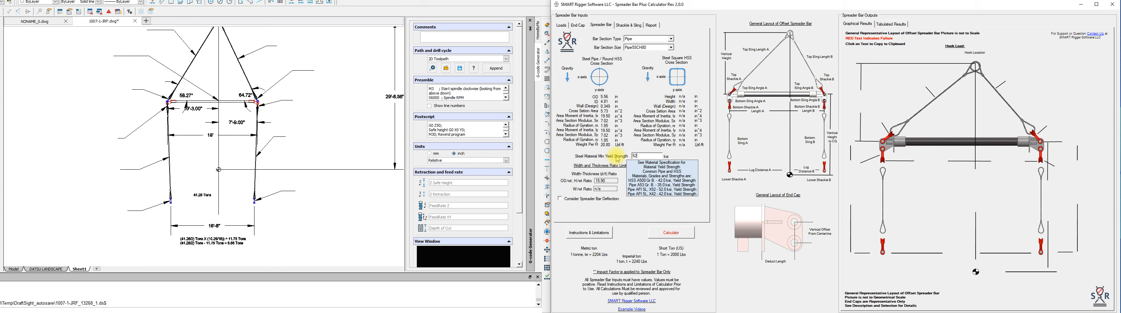
{"action": "left_click", "coordinate": [573, 200]}
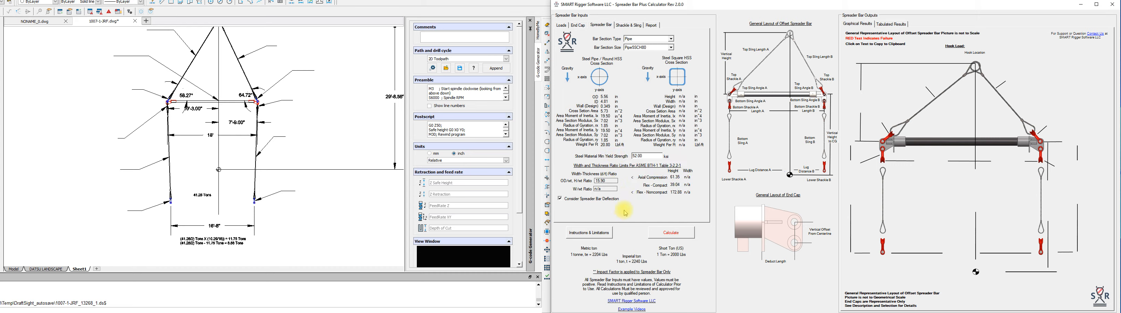
Set the top shackle to type Bolt with size 2.00
{"action": "left_click", "coordinate": [628, 26]}
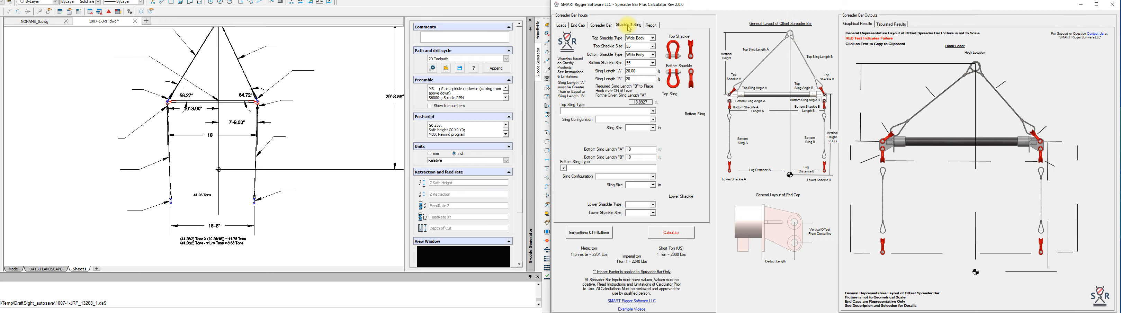
{"action": "left_click", "coordinate": [641, 38]}
{"action": "left_click", "coordinate": [634, 44]}
{"action": "left_click", "coordinate": [636, 47]}
{"action": "left_click", "coordinate": [630, 79]}
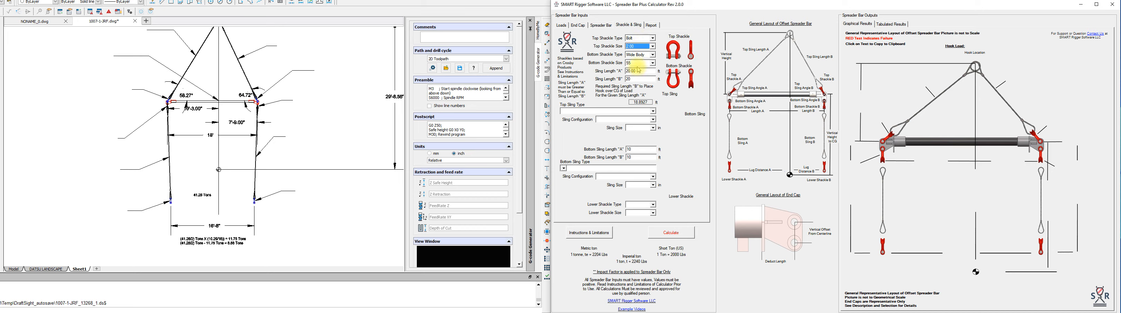
Set the bottom shackle to type Bolt with size 2.00
{"action": "left_click", "coordinate": [638, 55]}
{"action": "left_click", "coordinate": [629, 65]}
{"action": "left_click", "coordinate": [641, 63]}
{"action": "left_click", "coordinate": [631, 96]}
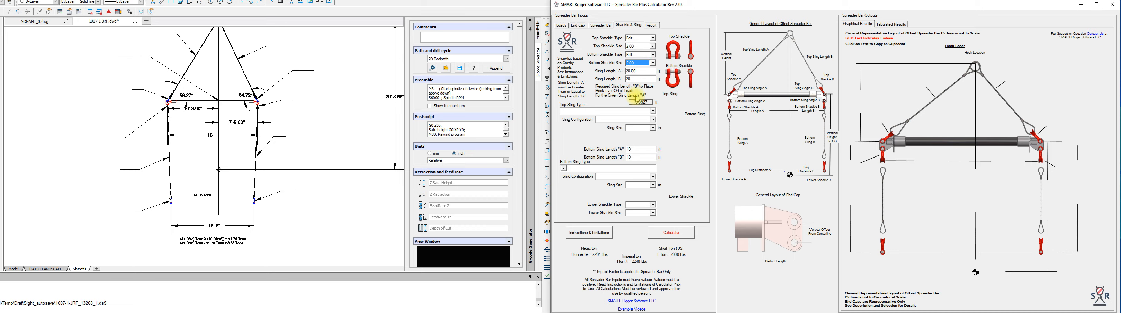
Set the top sling lengths to 18 ft for A and 16.5 ft for B
{"action": "left_click", "coordinate": [640, 71]}
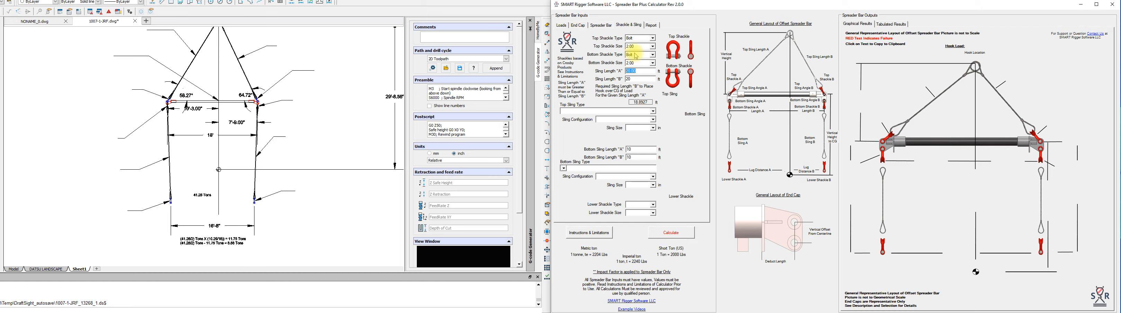
{"action": "type", "text": "18"}
{"action": "key", "text": "Tab"}
{"action": "type", "text": "16."}
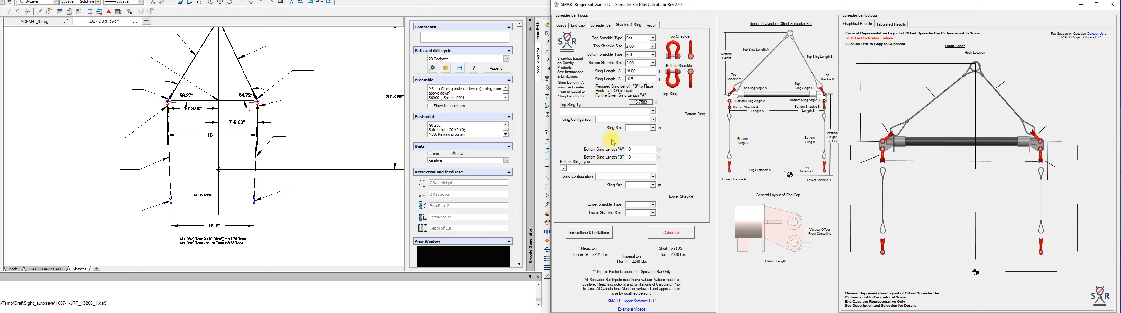
Define the top sling as 1-Part Mechanical Spliced IWRC (EIPS, 6X19) in Vertical configuration with size 1.250 in
{"action": "left_click", "coordinate": [641, 111]}
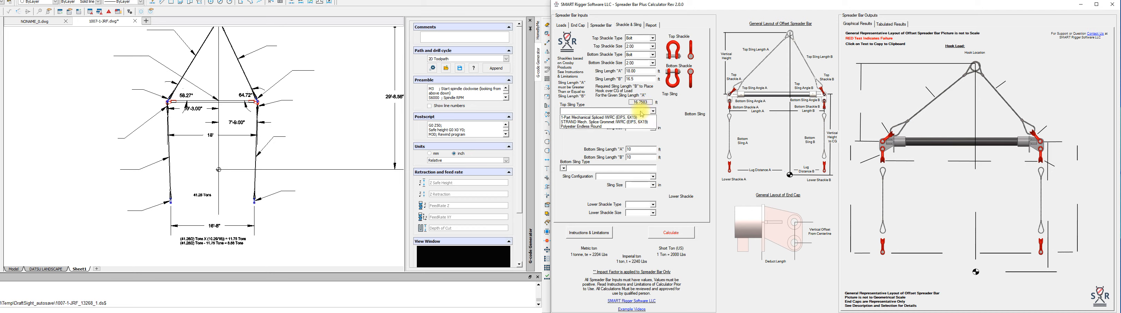
{"action": "left_click", "coordinate": [641, 117]}
{"action": "left_click", "coordinate": [641, 120]}
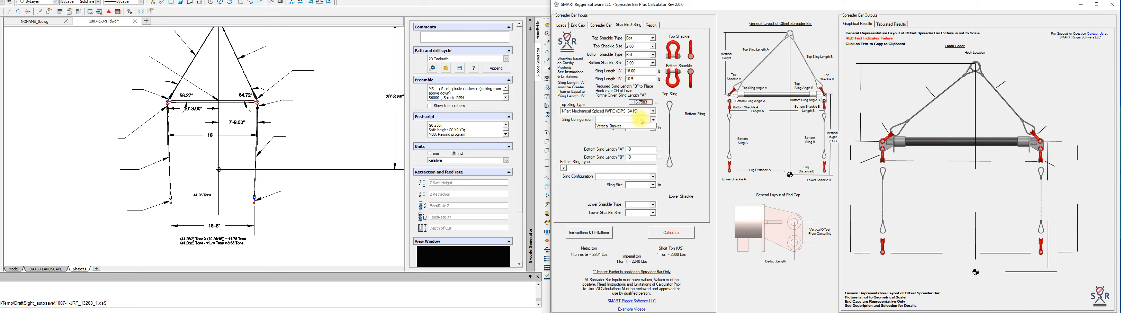
{"action": "left_click", "coordinate": [643, 125]}
{"action": "left_click", "coordinate": [644, 129]}
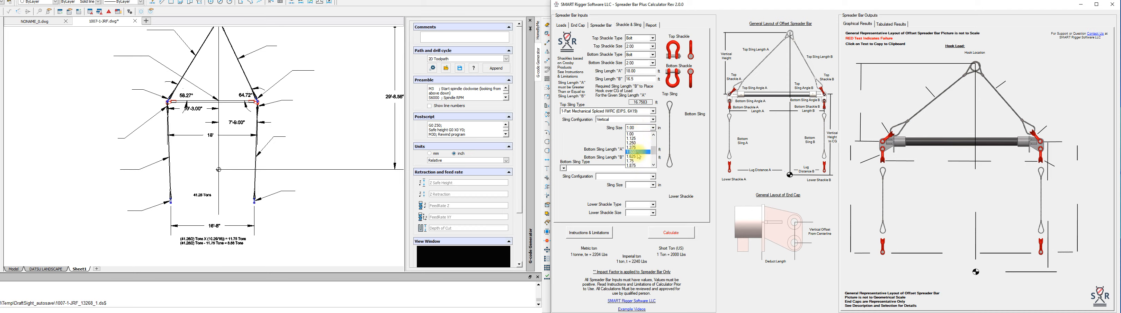
{"action": "left_click", "coordinate": [637, 143]}
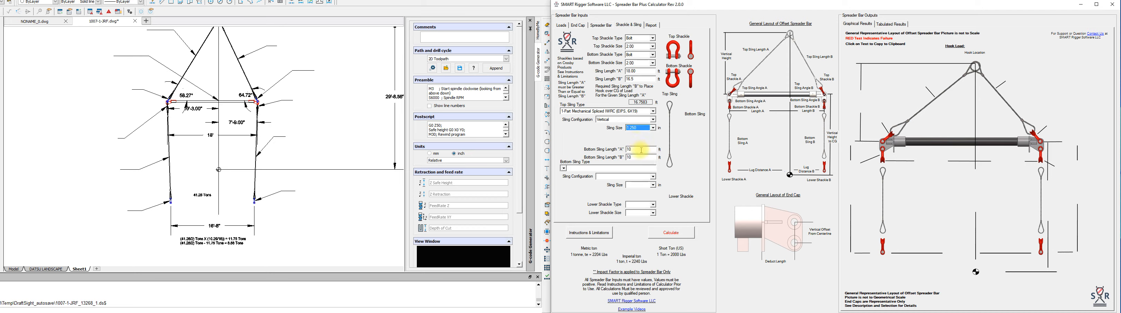
Define the bottom slings as 20 ft each, 1-Part Mechanical Spliced IWRC (EIPS, 6X19), Vertical configuration, size 1.125 in
{"action": "double_click", "coordinate": [642, 149]}
{"action": "key", "text": "Tab"}
{"action": "left_click", "coordinate": [628, 168]}
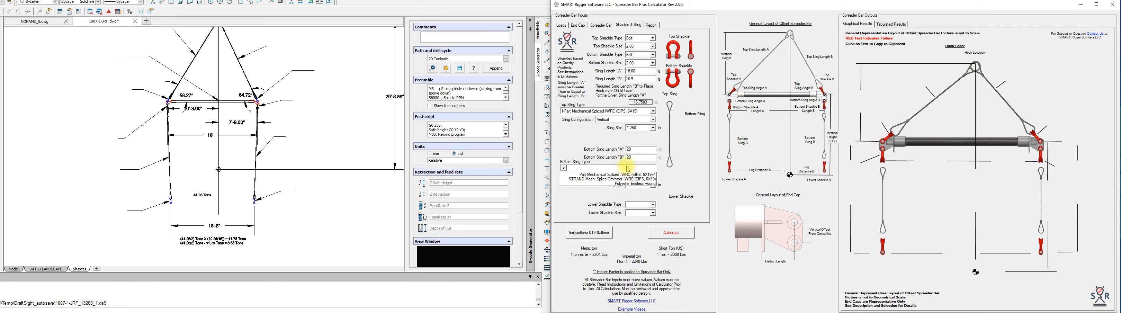
{"action": "left_click", "coordinate": [621, 174]}
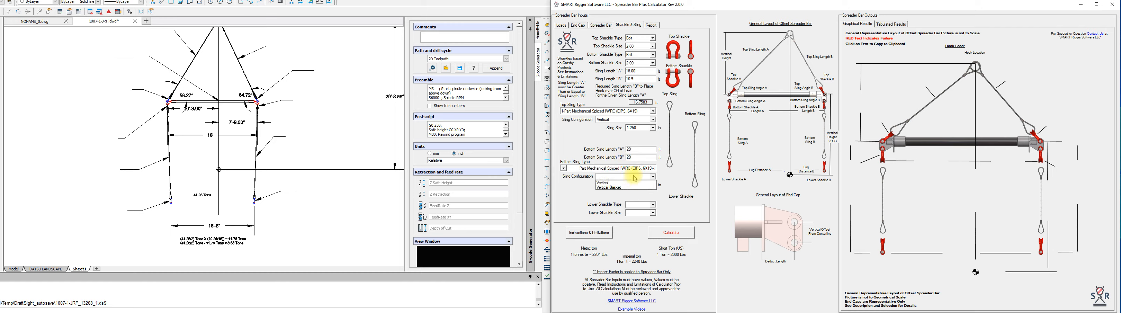
{"action": "left_click", "coordinate": [644, 186]}
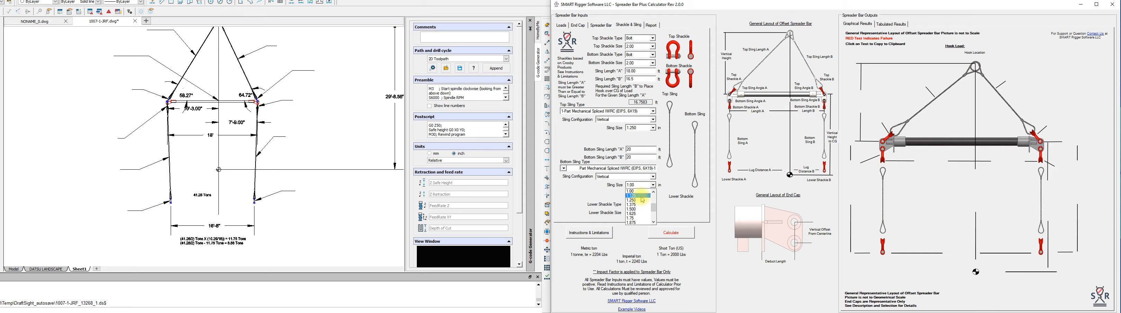
{"action": "left_click", "coordinate": [638, 196]}
Set the lower shackle to type Bolt with size 1.00 and calculate the spreader bar results
{"action": "left_click", "coordinate": [640, 206]}
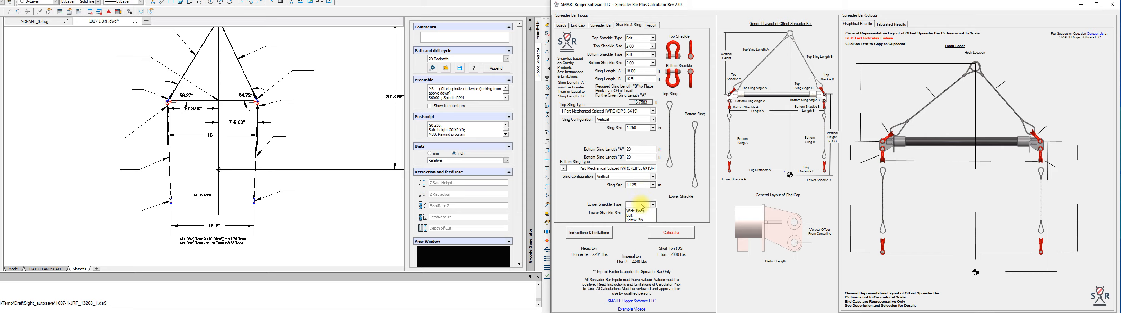
{"action": "left_click", "coordinate": [638, 214]}
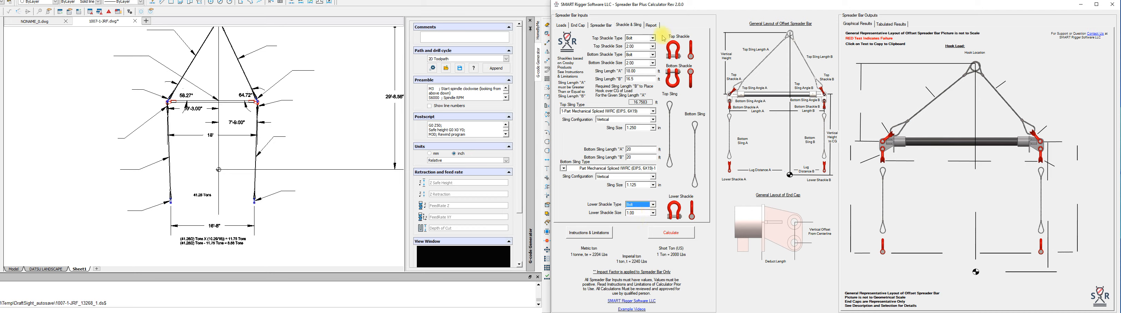
{"action": "left_click", "coordinate": [679, 236]}
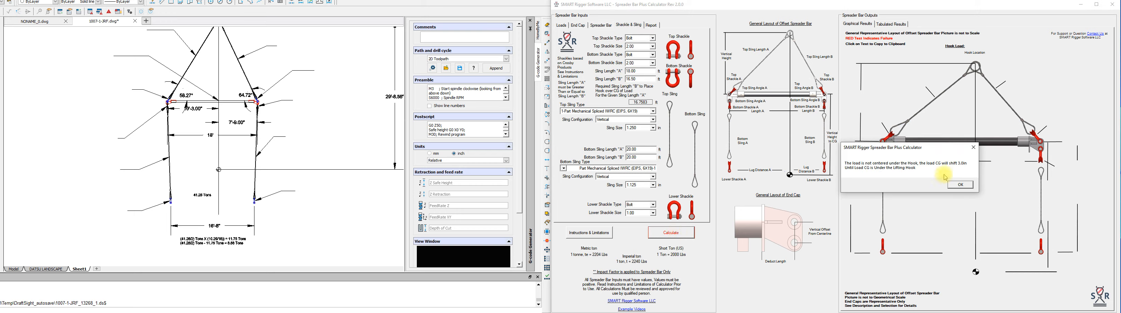
{"action": "left_click", "coordinate": [960, 185]}
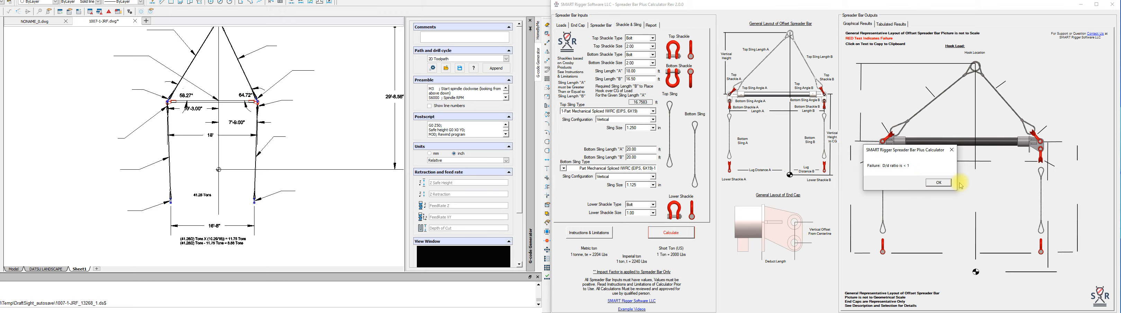
{"action": "left_click", "coordinate": [941, 184]}
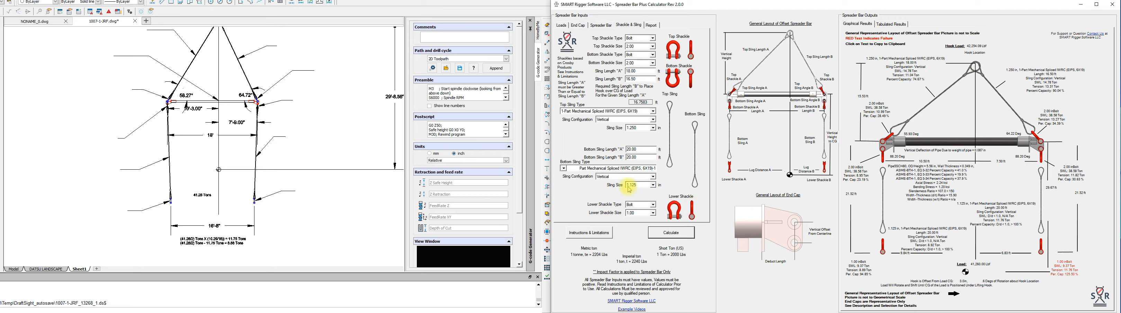
Set the lower shackle size to 1.25 and recalculate the spreader bar
{"action": "left_click", "coordinate": [636, 212]}
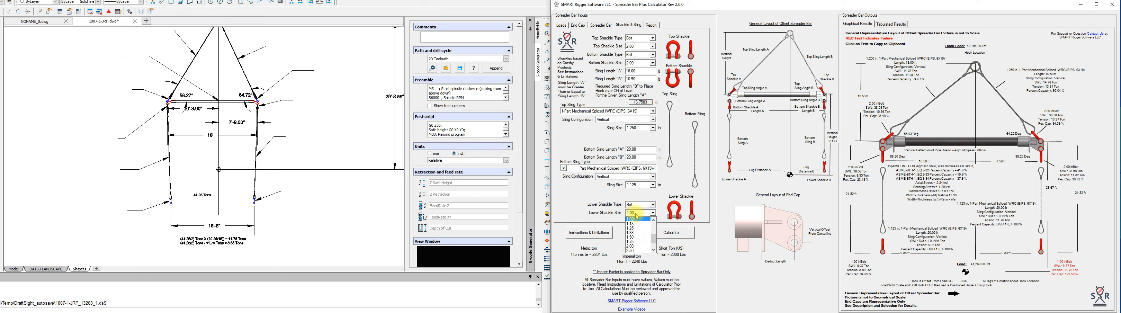
{"action": "left_click", "coordinate": [635, 228]}
{"action": "left_click", "coordinate": [671, 232]}
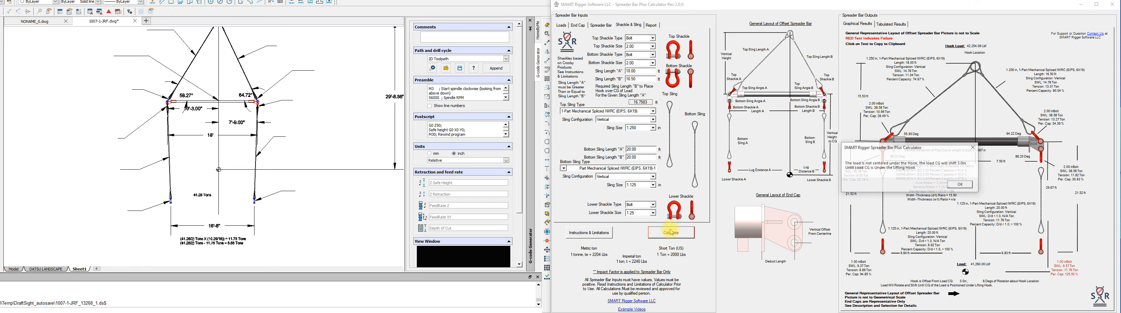
{"action": "left_click", "coordinate": [959, 184]}
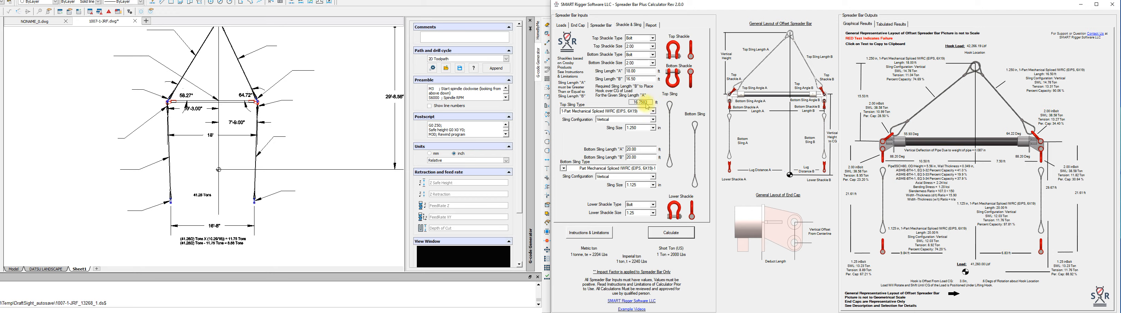
Set the top sling length B to 16.75 ft and recalculate the spreader bar
{"action": "left_click", "coordinate": [647, 79]}
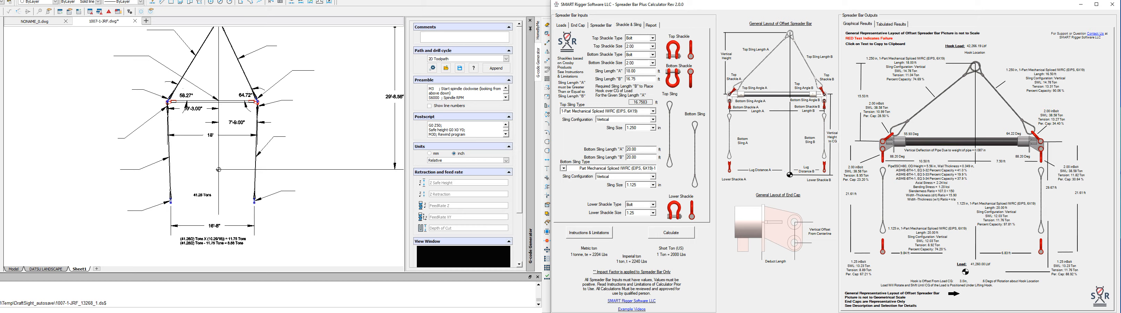
{"action": "left_click", "coordinate": [673, 233]}
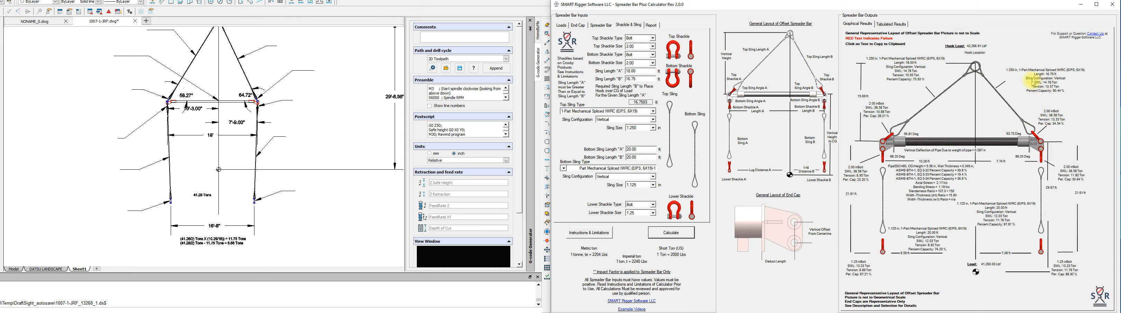
Copy the top sling and upper shackle results from the calculator and paste them beside their leaders in the DraftSight drawing
{"action": "left_click", "coordinate": [315, 53]}
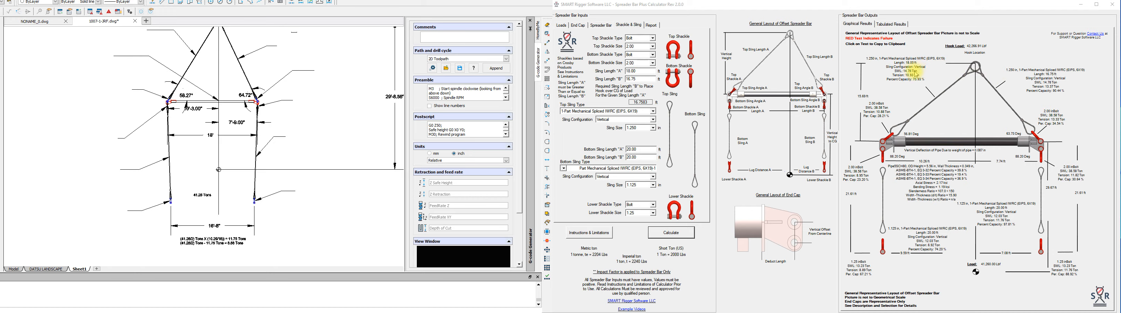
{"action": "scroll", "coordinate": [325, 142], "scroll_direction": "down", "scroll_amount": 2}
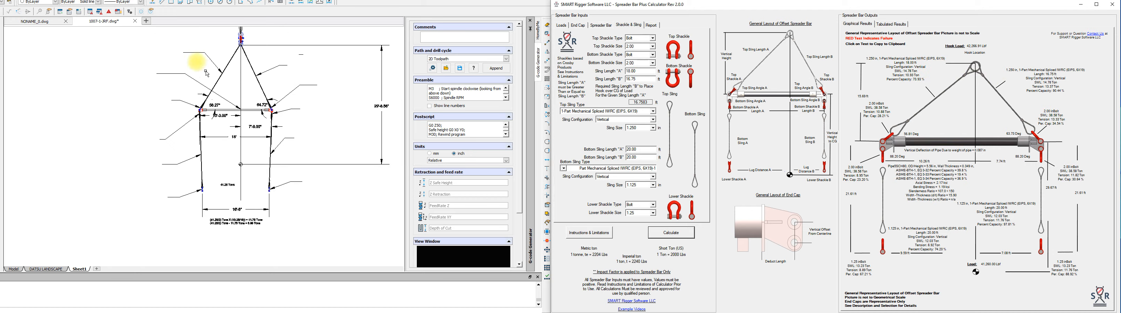
{"action": "key", "text": "l"}
{"action": "key", "text": "Return"}
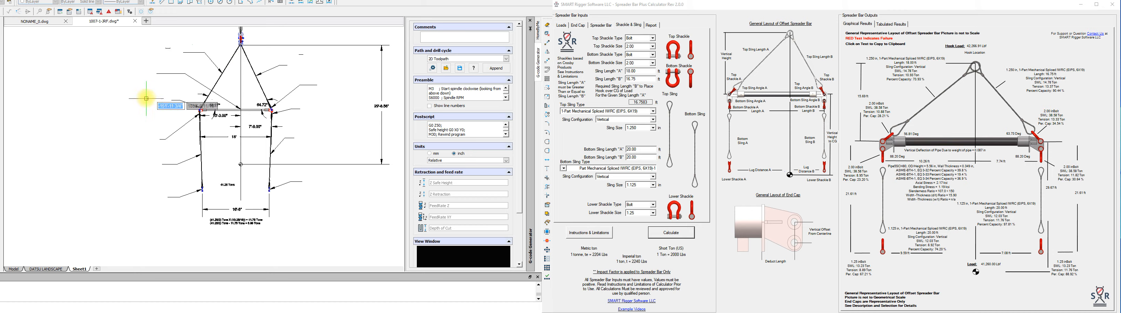
{"action": "left_click", "coordinate": [1062, 115]}
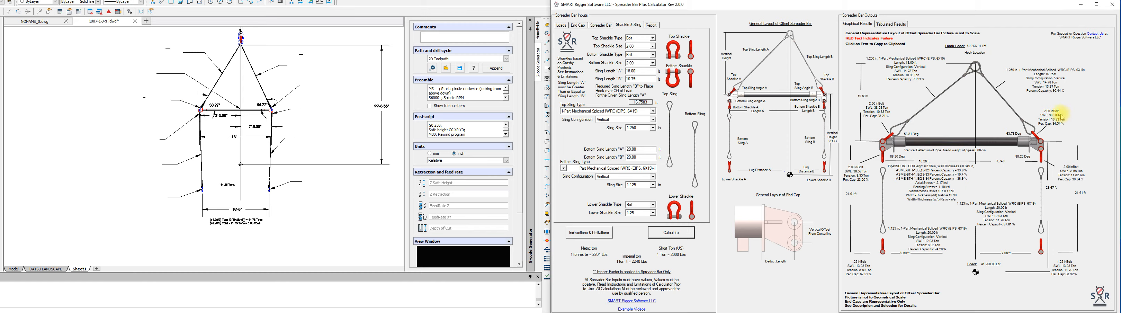
{"action": "left_click", "coordinate": [307, 107]}
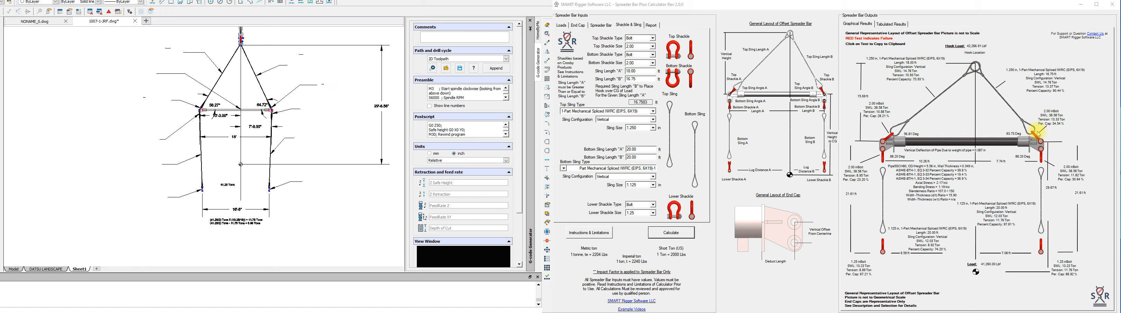
Copy the pipe results and the left bar-end bottom shackle results, and paste them beside the drawing's left leaders
{"action": "left_click", "coordinate": [921, 178]}
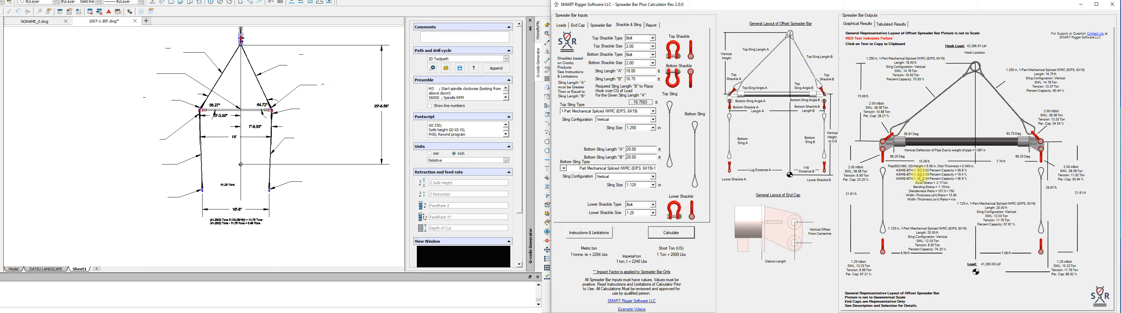
{"action": "left_click", "coordinate": [145, 84]}
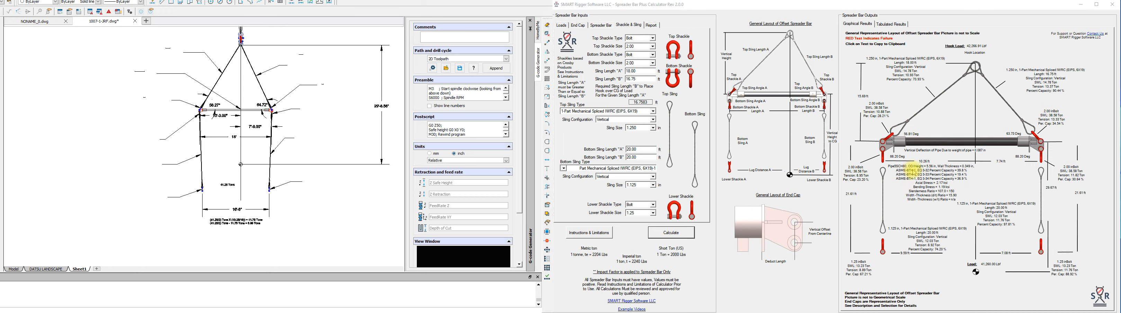
{"action": "left_click", "coordinate": [864, 173]}
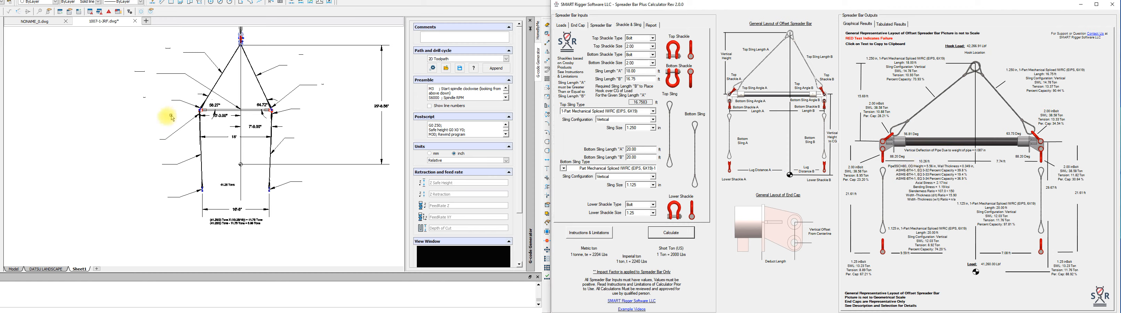
{"action": "left_click", "coordinate": [157, 120]}
{"action": "left_click", "coordinate": [147, 127]}
{"action": "left_click", "coordinate": [135, 135]}
{"action": "left_click", "coordinate": [131, 135]}
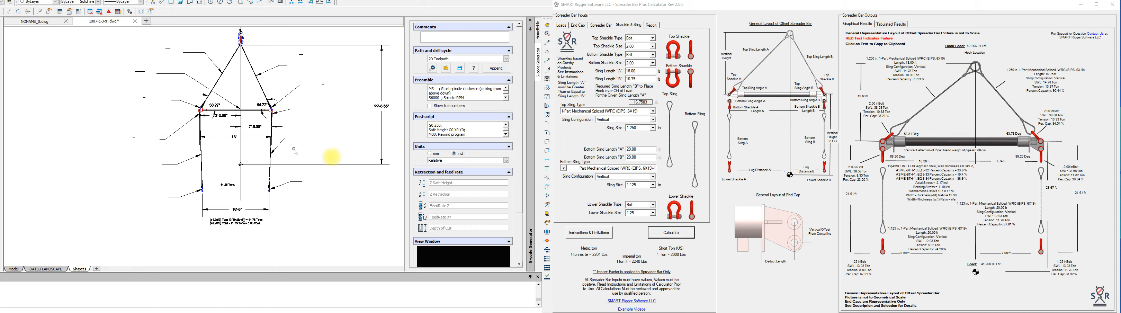
Copy the right bar-end bottom shackle results and paste them beside the matching leader in the drawing
{"action": "left_click", "coordinate": [1071, 172]}
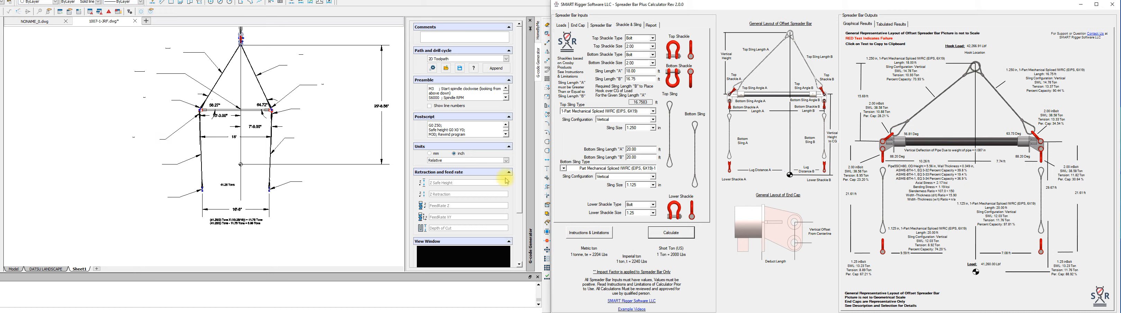
{"action": "left_click", "coordinate": [318, 118]}
{"action": "left_click", "coordinate": [308, 124]}
{"action": "left_click", "coordinate": [308, 111]}
{"action": "left_click", "coordinate": [304, 108]}
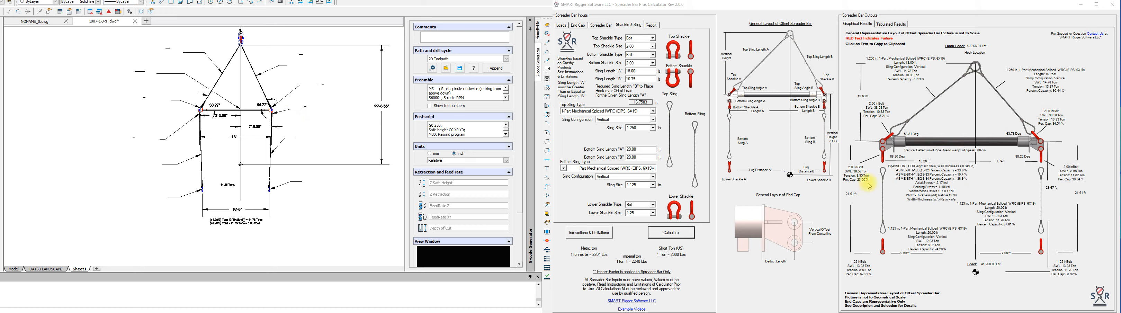
Copy the right bottom sling results and paste them beside that sling's leader in the drawing
{"action": "left_click", "coordinate": [1002, 207]}
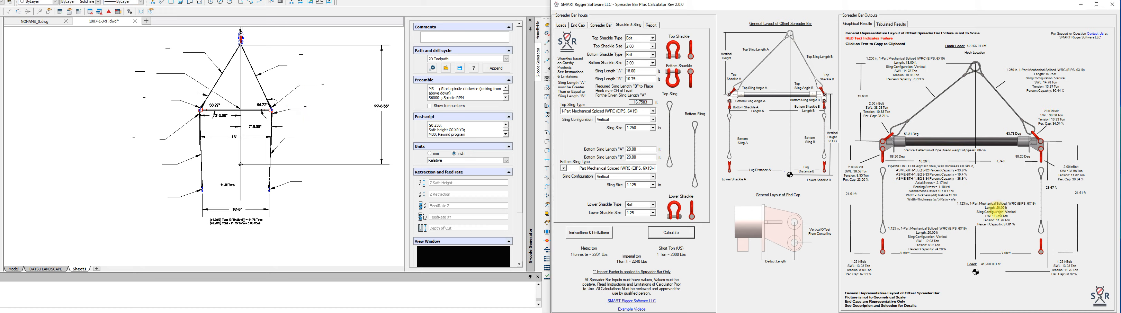
{"action": "left_click", "coordinate": [317, 140]}
{"action": "left_click", "coordinate": [323, 139]}
{"action": "left_click", "coordinate": [306, 141]}
{"action": "left_click", "coordinate": [302, 138]}
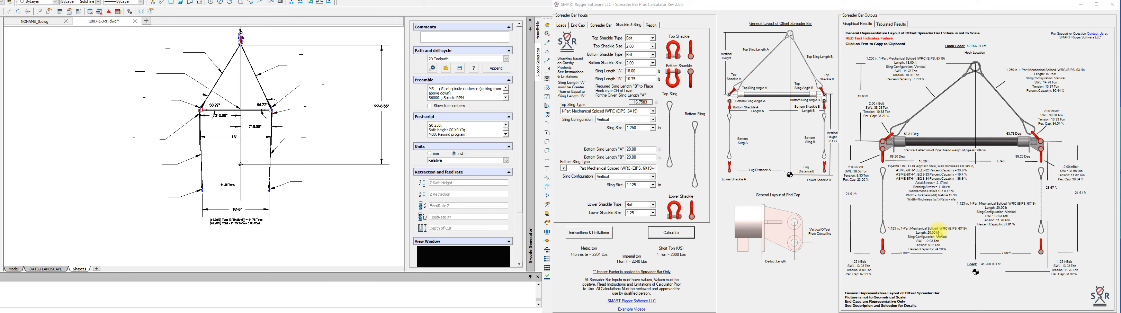
Copy the remaining lower rigging results, including both load-end shackles, and paste them beside their leaders in the drawing
{"action": "left_click", "coordinate": [1067, 267]}
{"action": "left_click", "coordinate": [330, 189]}
{"action": "left_click", "coordinate": [857, 273]}
{"action": "left_click", "coordinate": [178, 211]}
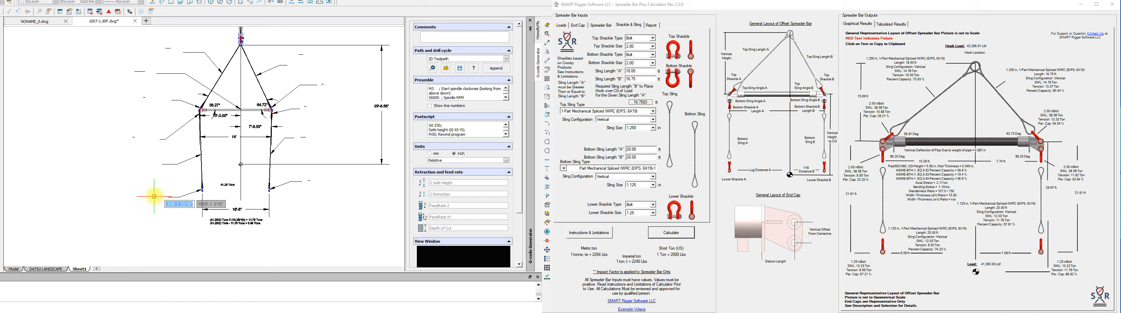
{"action": "left_click", "coordinate": [860, 207]}
{"action": "left_click", "coordinate": [120, 163]}
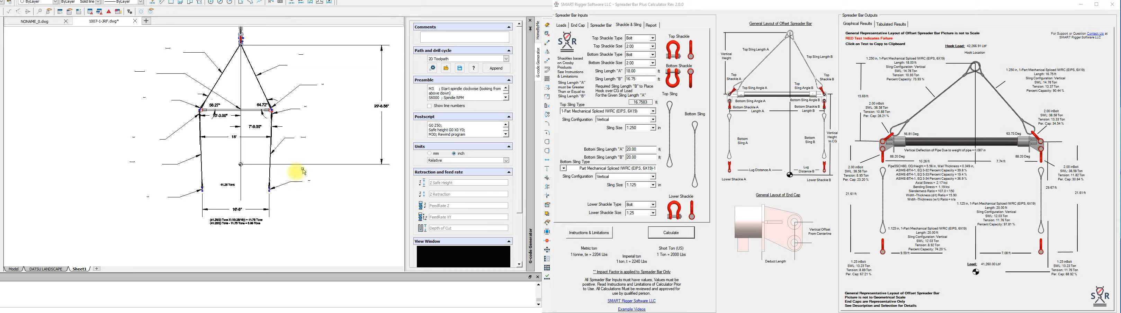
Match the properties of all pasted result texts to the load calculation note below the rigging drawing
{"action": "left_click", "coordinate": [242, 224]}
{"action": "left_click", "coordinate": [139, 116]}
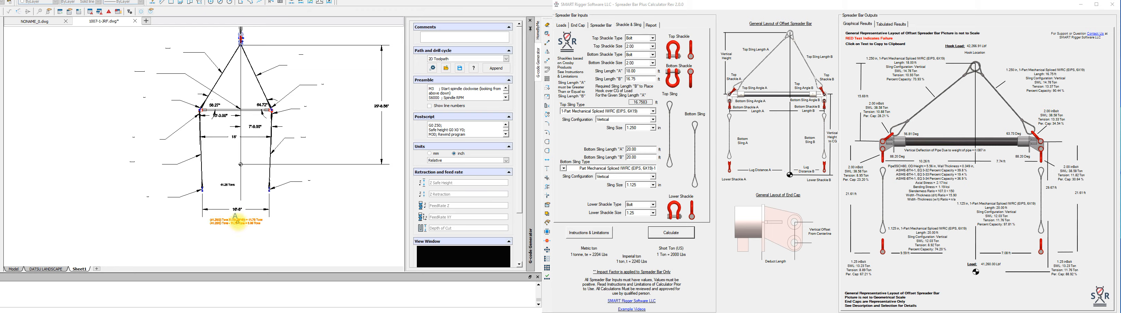
{"action": "left_click", "coordinate": [85, 43]}
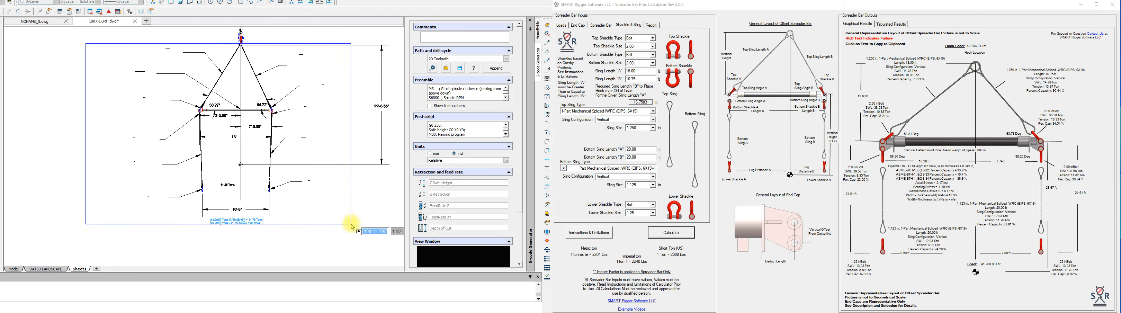
{"action": "left_click", "coordinate": [352, 226]}
Widen the text box of the left top sling note so its text spans to the sling
{"action": "left_click", "coordinate": [173, 61]}
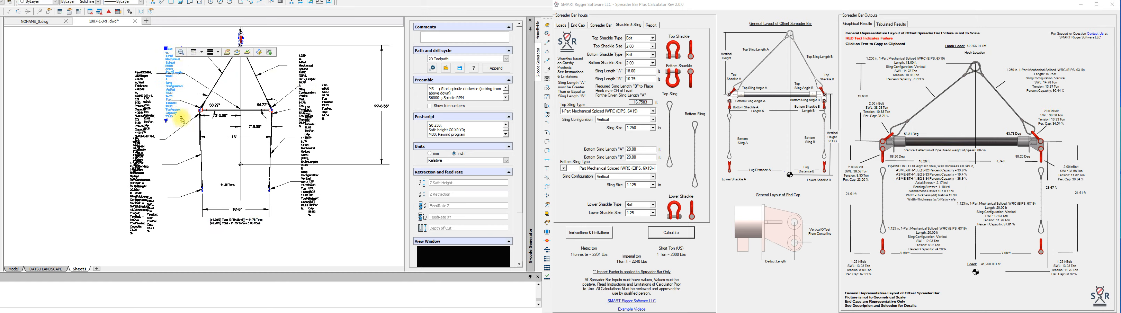
{"action": "left_click", "coordinate": [182, 121]}
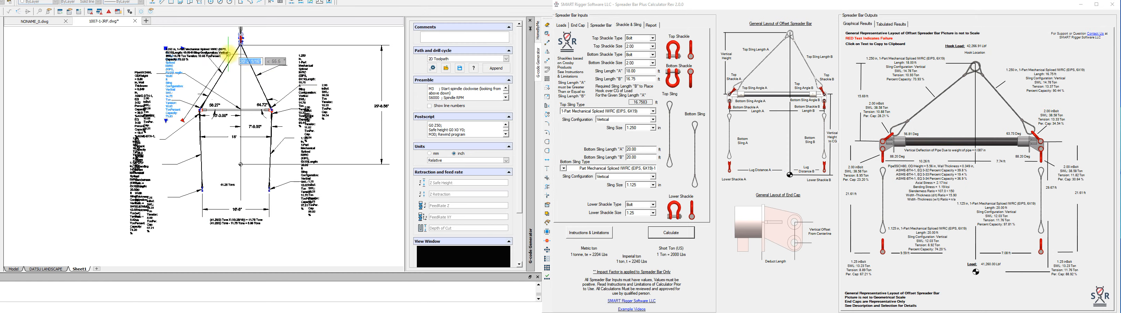
{"action": "left_click", "coordinate": [238, 62]}
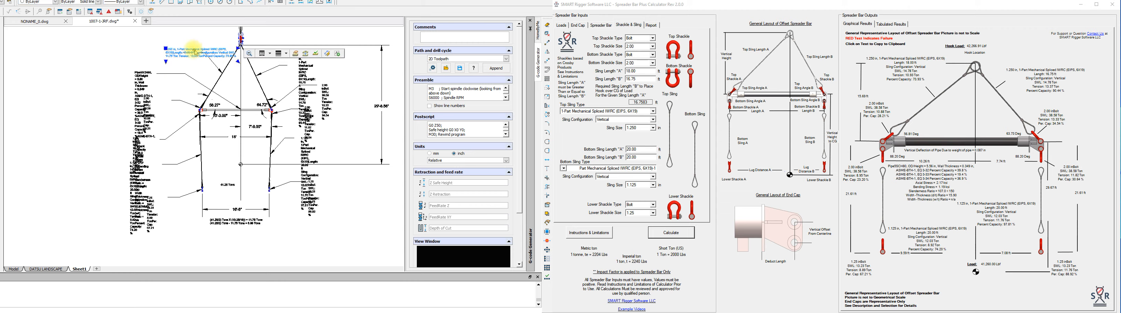
Break the left top sling note into one result per line and move it up and left near its leader
{"action": "double_click", "coordinate": [178, 57]}
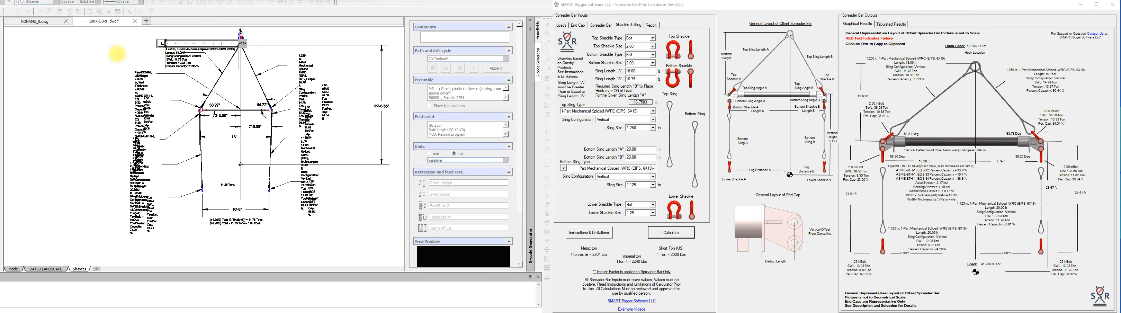
{"action": "left_click", "coordinate": [117, 54]}
{"action": "left_click_drag", "start_coordinate": [166, 50], "coordinate": [140, 44]}
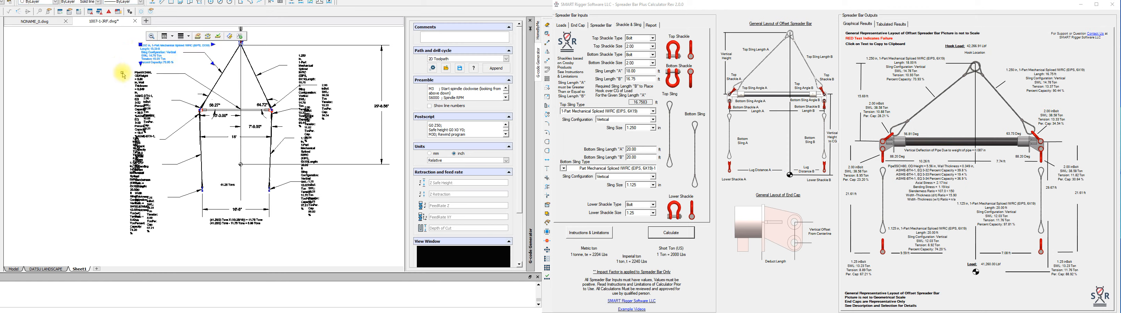
Widen the text box of the pipe data note on the left side of the rigging drawing
{"action": "key", "text": "Escape"}
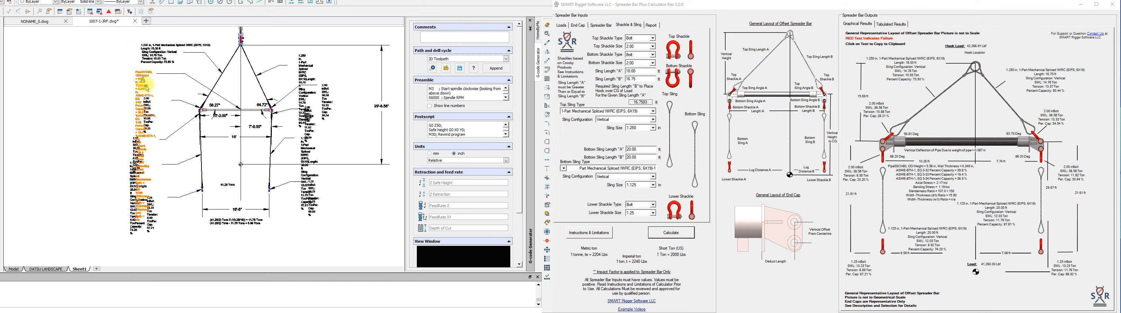
{"action": "left_click", "coordinate": [148, 88]}
{"action": "left_click_drag", "start_coordinate": [155, 221], "coordinate": [222, 150]}
{"action": "left_click", "coordinate": [182, 76]}
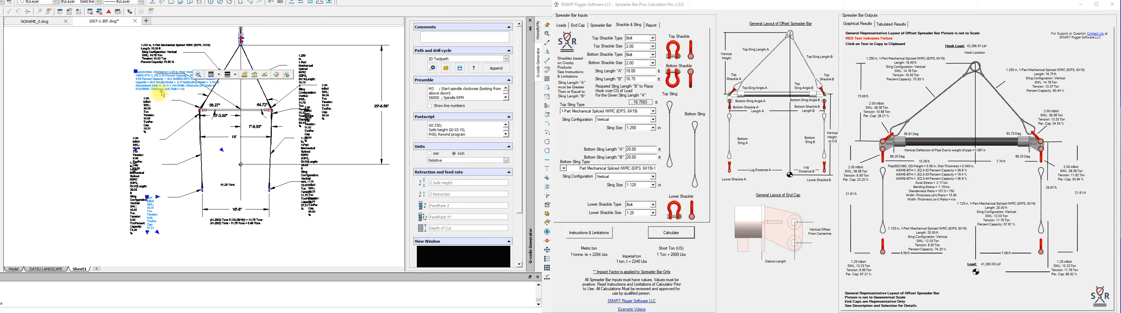
Widen the left shackle note above the spreader bar and break its text into one result per line
{"action": "left_click", "coordinate": [150, 109]}
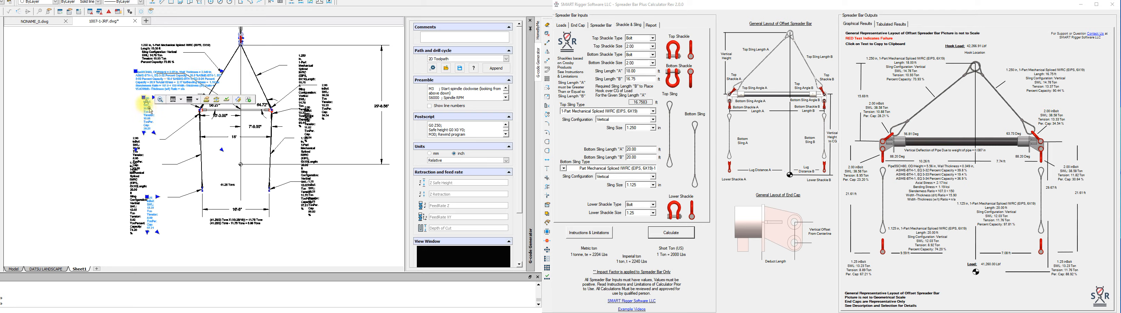
{"action": "left_click_drag", "start_coordinate": [154, 132], "coordinate": [190, 129]}
{"action": "key", "text": "Escape"}
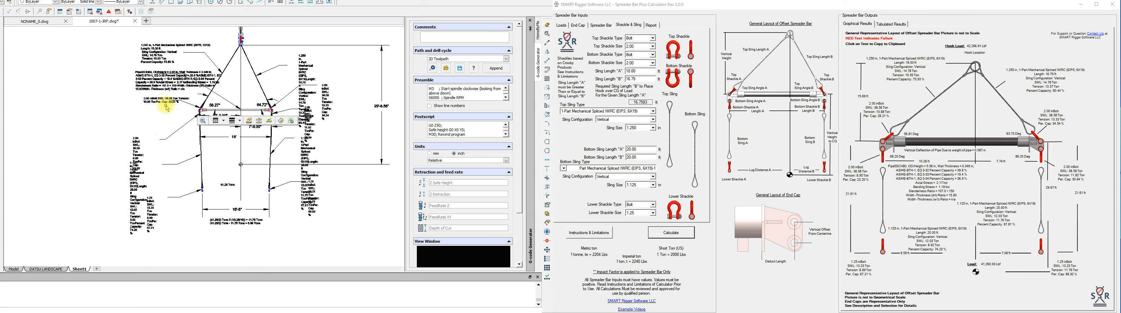
{"action": "double_click", "coordinate": [161, 103]}
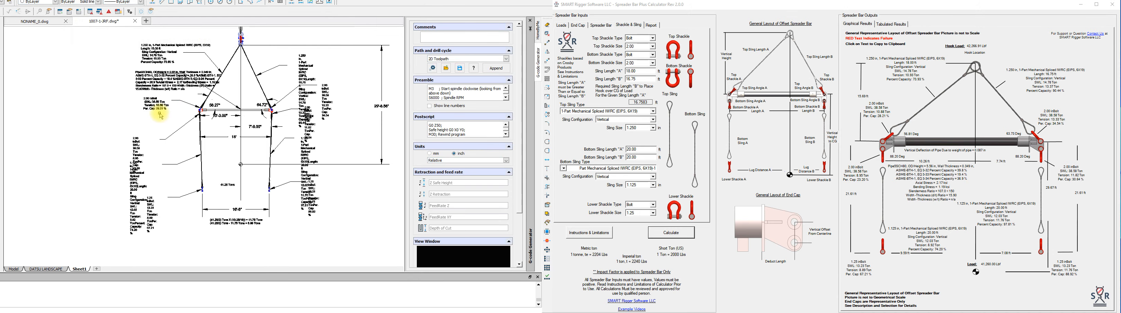
Break the pipe data note into one result per line and move it left, clear of the leaders
{"action": "double_click", "coordinate": [163, 85]}
{"action": "left_click", "coordinate": [92, 106]}
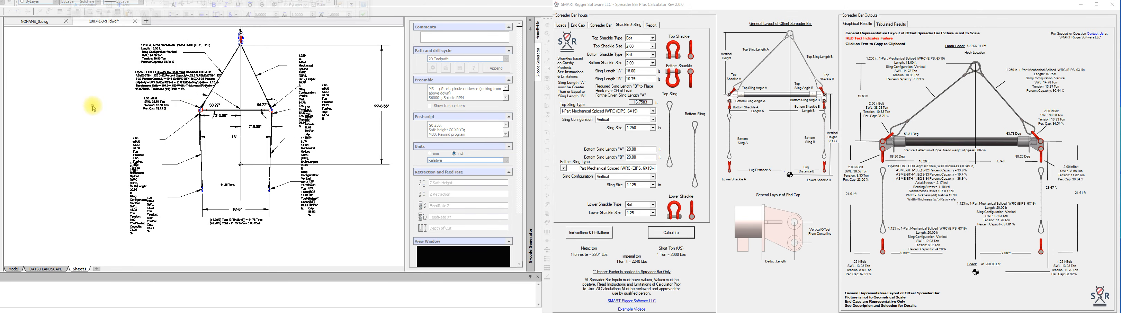
{"action": "double_click", "coordinate": [182, 90]}
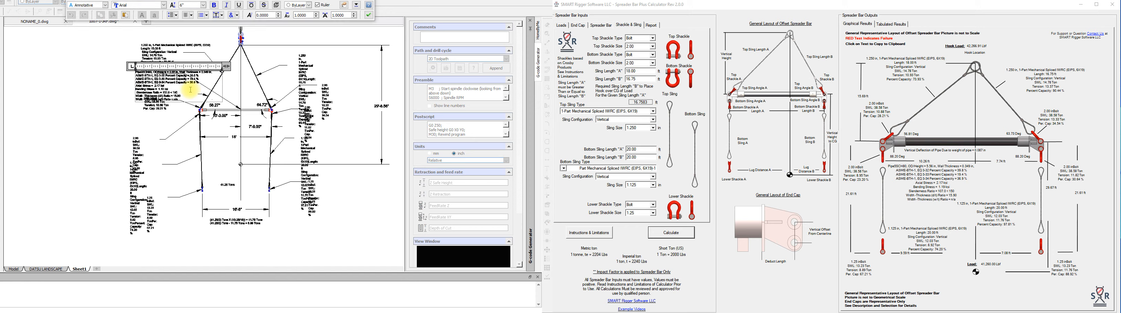
{"action": "left_click", "coordinate": [93, 105]}
{"action": "left_click", "coordinate": [135, 71]}
{"action": "left_click", "coordinate": [135, 72]}
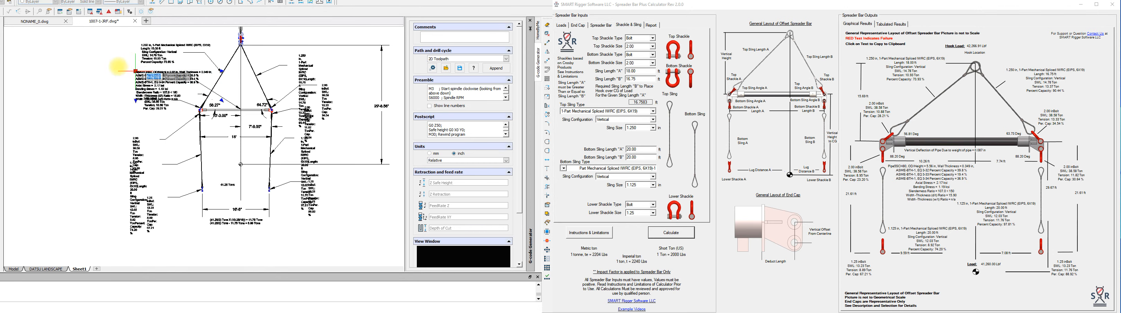
{"action": "left_click", "coordinate": [89, 71]}
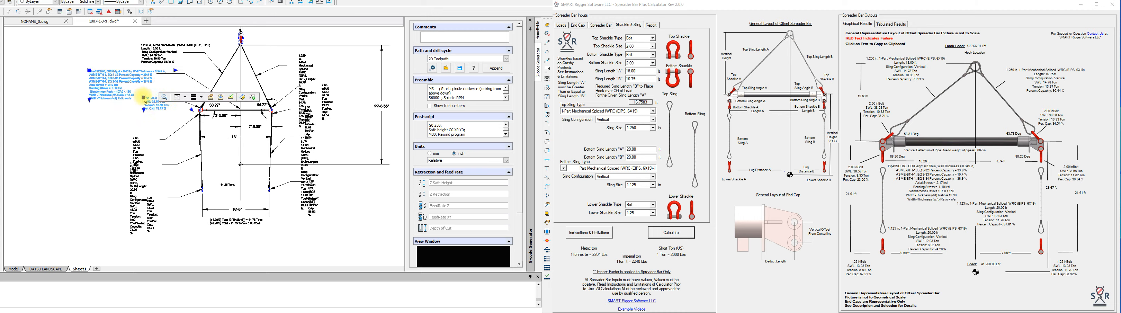
Widen the left shackle note below the spreader bar and break its text into one result per line
{"action": "left_click", "coordinate": [143, 98]}
{"action": "key", "text": "Escape"}
{"action": "left_click", "coordinate": [161, 127]}
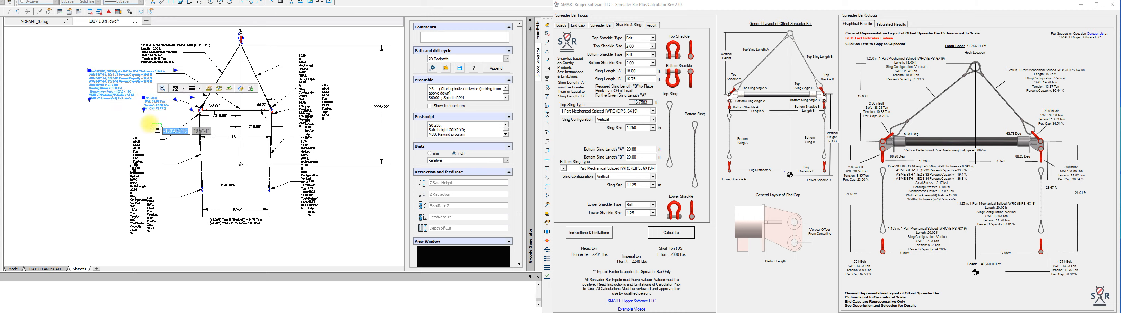
{"action": "left_click", "coordinate": [138, 147]}
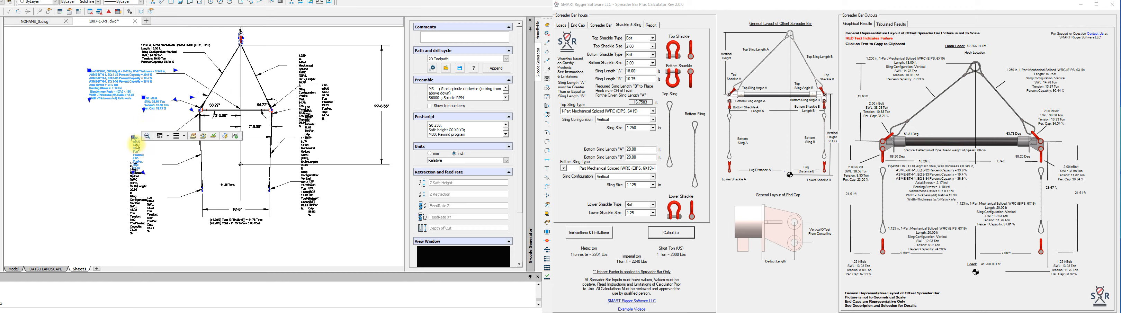
{"action": "left_click", "coordinate": [144, 172]}
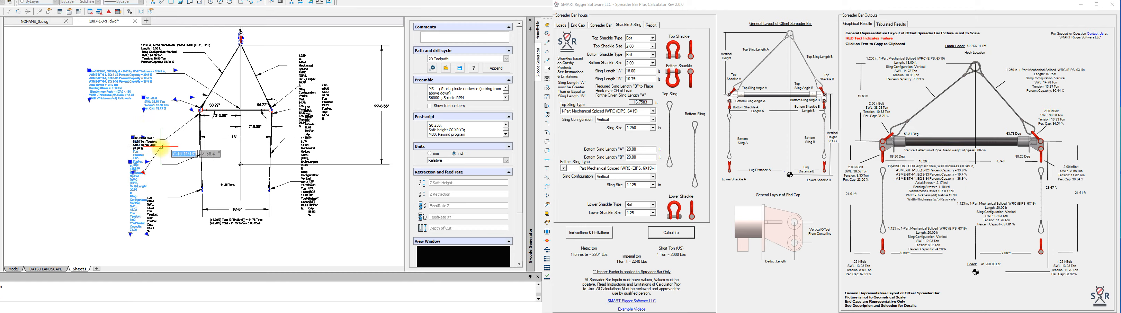
{"action": "left_click", "coordinate": [150, 148]}
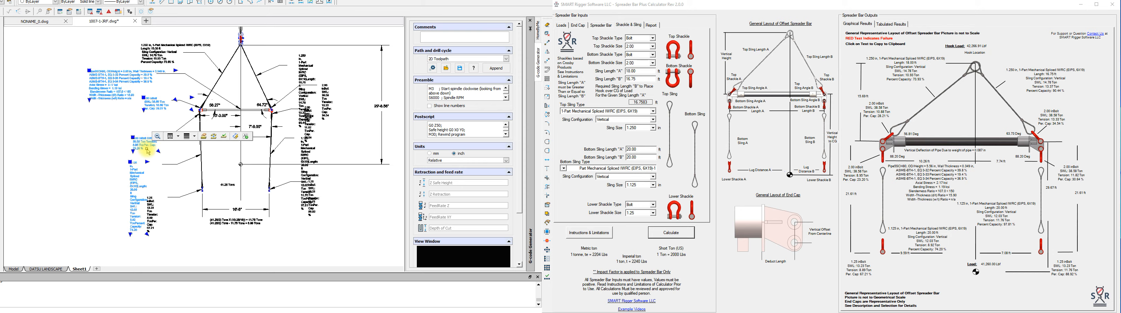
{"action": "double_click", "coordinate": [147, 150]}
{"action": "left_click", "coordinate": [168, 152]}
Widen the lower left sling note and break its text into one result per line
{"action": "left_click", "coordinate": [135, 173]}
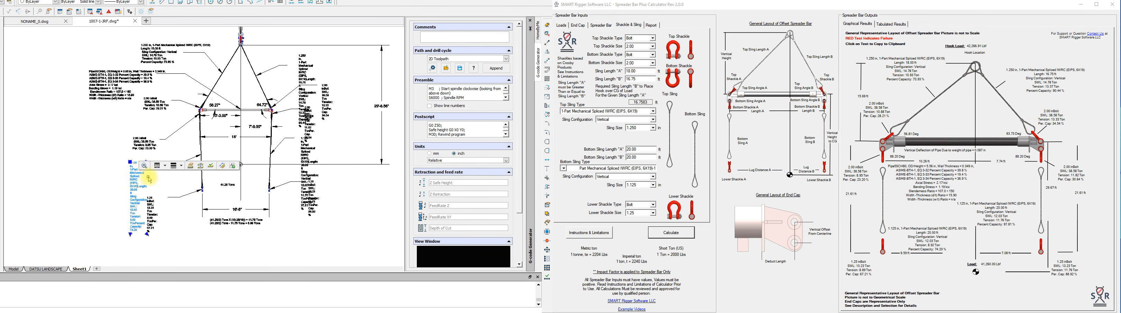
{"action": "left_click", "coordinate": [153, 237]}
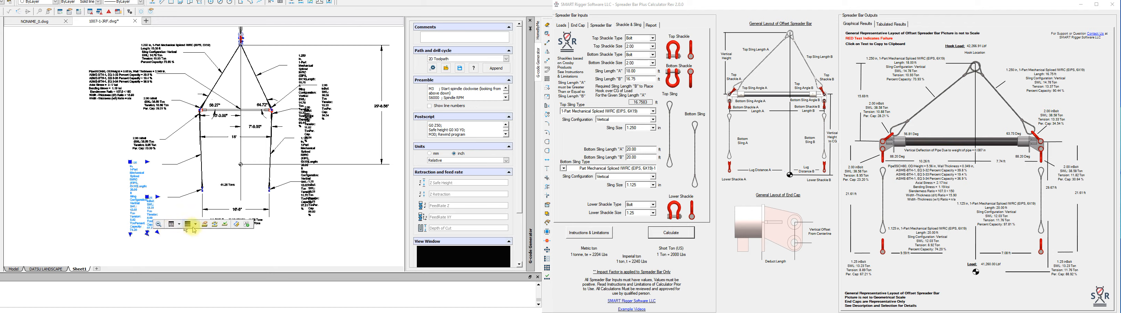
{"action": "left_click", "coordinate": [147, 234]}
{"action": "left_click", "coordinate": [186, 229]}
{"action": "double_click", "coordinate": [163, 173]}
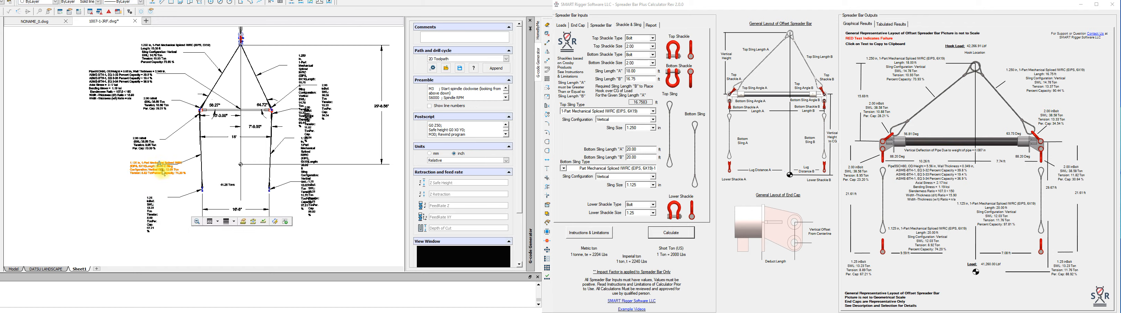
{"action": "left_click", "coordinate": [198, 182]}
Widen the left load-end shackle note and move it left beside its leader
{"action": "left_click", "coordinate": [153, 211]}
{"action": "left_click", "coordinate": [158, 231]}
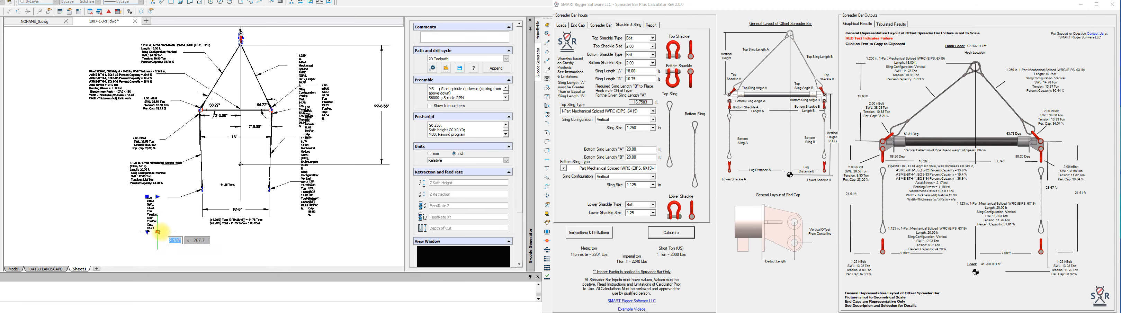
{"action": "left_click", "coordinate": [180, 228]}
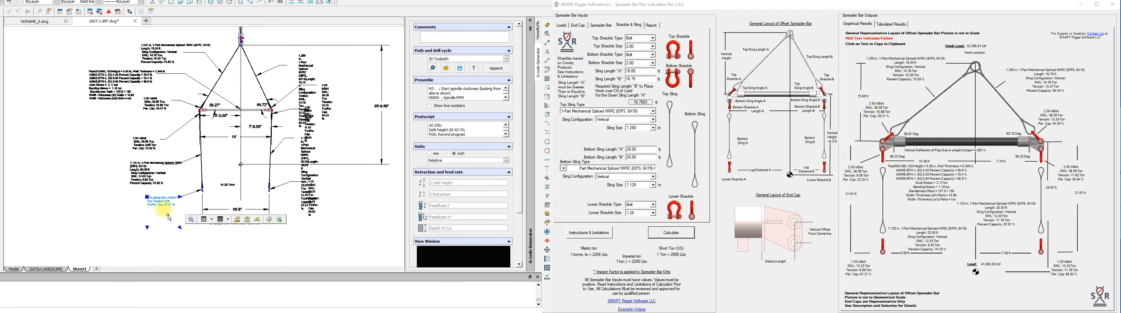
{"action": "left_click", "coordinate": [147, 197]}
{"action": "left_click", "coordinate": [131, 195]}
{"action": "left_click", "coordinate": [159, 217]}
{"action": "left_click", "coordinate": [178, 223]}
Break the left load-end shackle note's text into one result per line
{"action": "double_click", "coordinate": [146, 200]}
{"action": "left_click", "coordinate": [178, 223]}
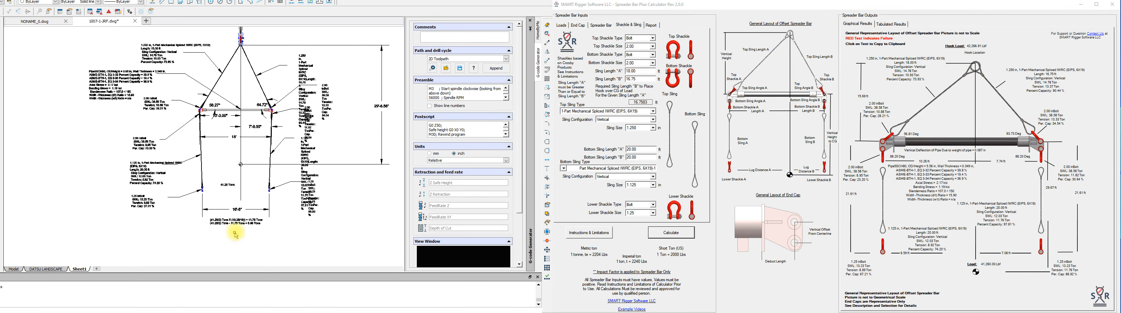
{"action": "left_click", "coordinate": [140, 204]}
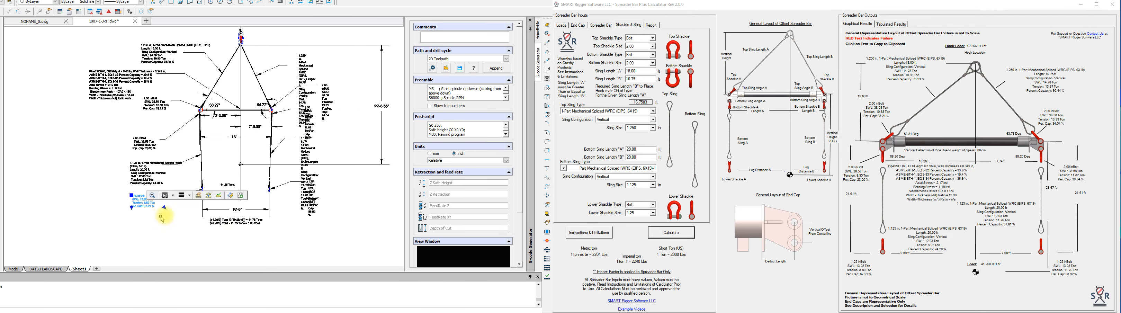
{"action": "left_click", "coordinate": [131, 195]}
{"action": "key", "text": "Escape"}
{"action": "key", "text": "Escape"}
Widen the right top sling note, break it into one result per line, and move it left beside its leader
{"action": "left_click", "coordinate": [307, 64]}
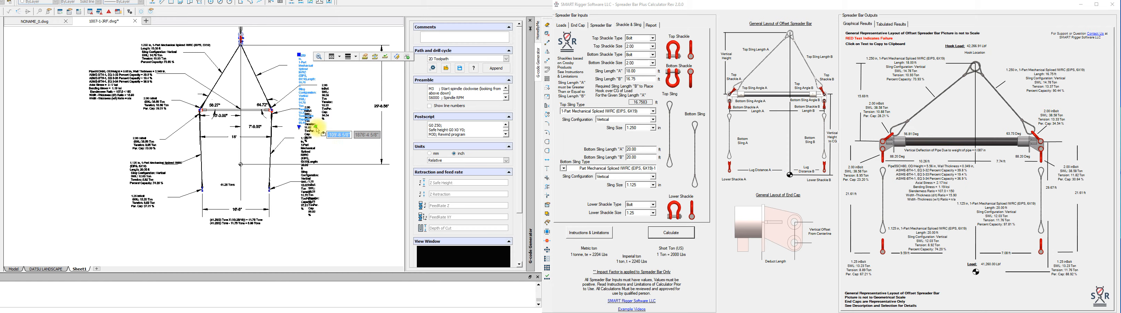
{"action": "left_click_drag", "start_coordinate": [317, 128], "coordinate": [331, 70]}
{"action": "double_click", "coordinate": [327, 69]}
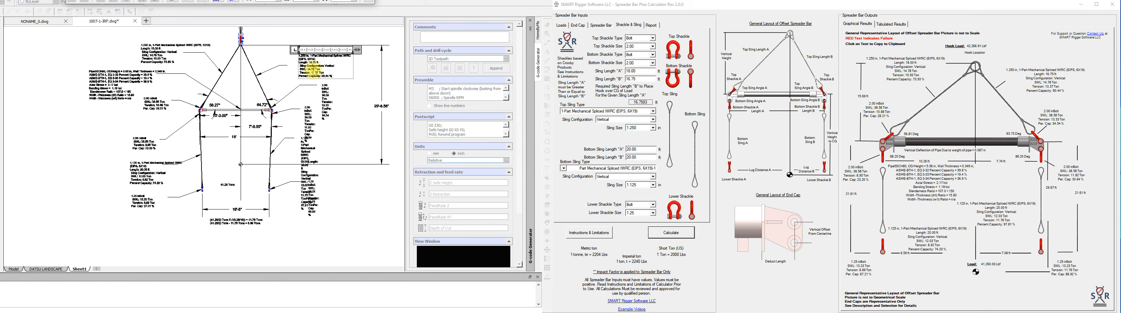
{"action": "left_click", "coordinate": [360, 78]}
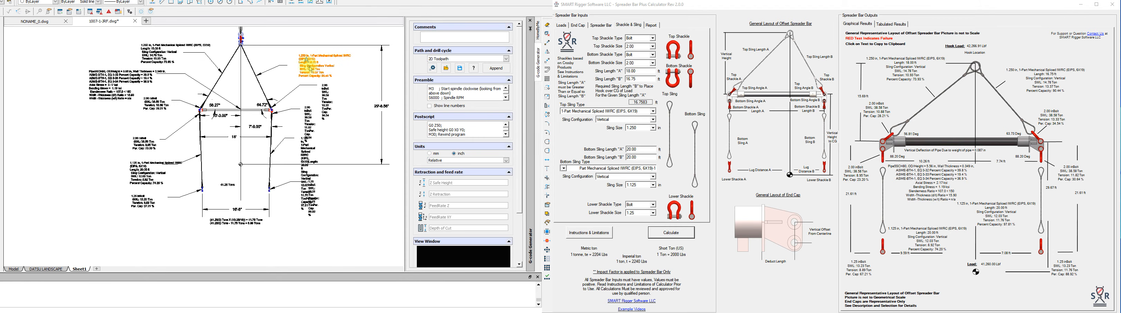
{"action": "left_click", "coordinate": [300, 58]}
{"action": "left_click_drag", "start_coordinate": [299, 57], "coordinate": [286, 55]}
Widen the two shackle notes at the right bar end and break their text into one result per line
{"action": "left_click", "coordinate": [325, 101]}
{"action": "left_click_drag", "start_coordinate": [333, 118], "coordinate": [360, 111]}
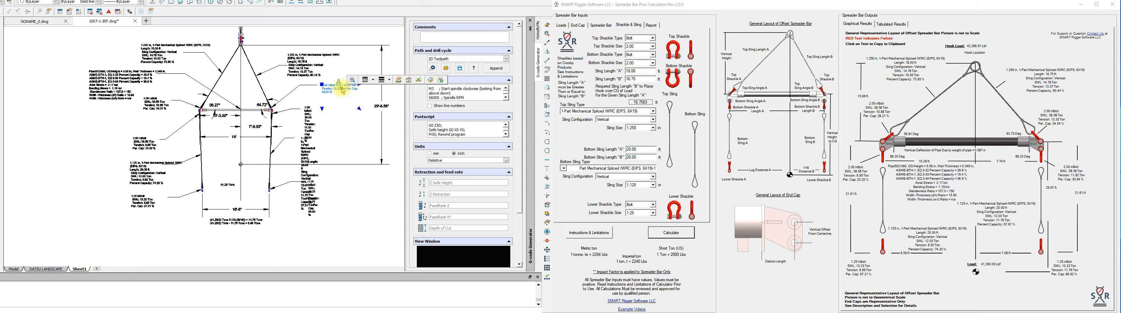
{"action": "key", "text": "Escape"}
{"action": "left_click", "coordinate": [322, 117]}
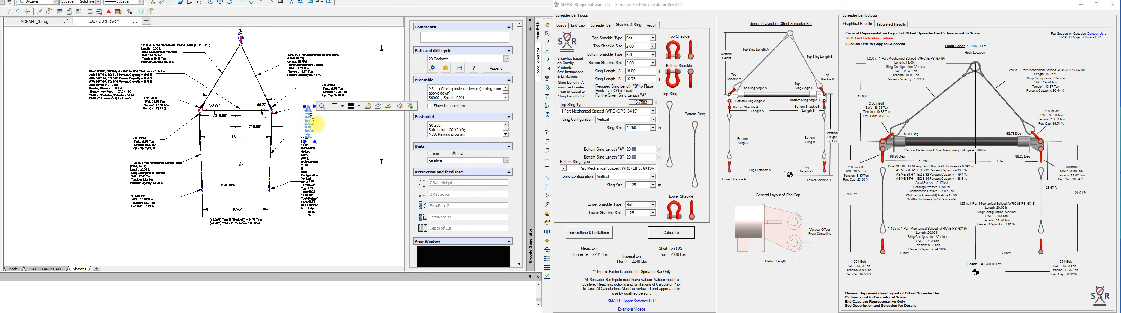
{"action": "left_click_drag", "start_coordinate": [315, 139], "coordinate": [346, 126]}
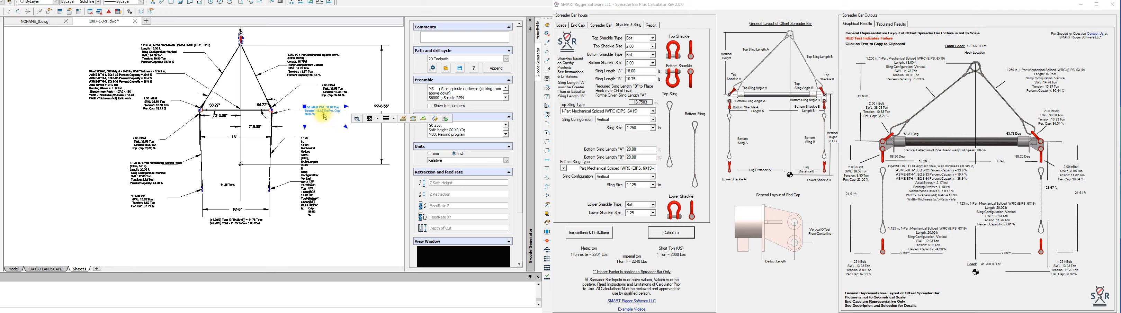
{"action": "double_click", "coordinate": [322, 113]}
{"action": "left_click", "coordinate": [338, 123]}
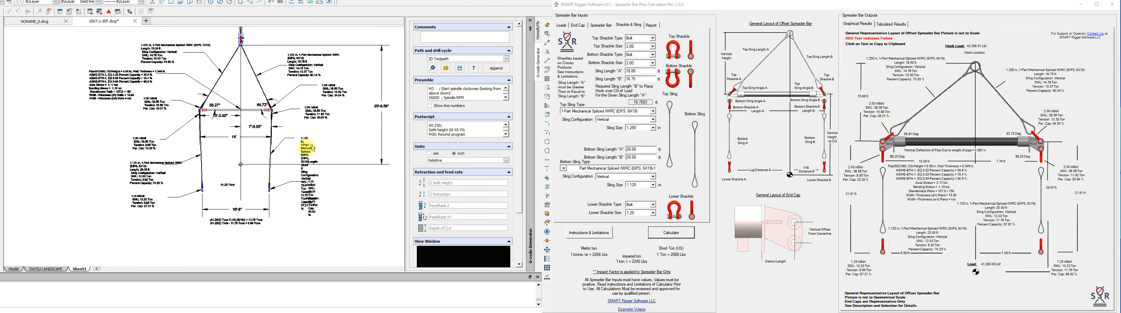
Widen the lower right sling note and break its text into one result per line
{"action": "left_click", "coordinate": [304, 146]}
{"action": "left_click", "coordinate": [319, 209]}
{"action": "left_click", "coordinate": [359, 186]}
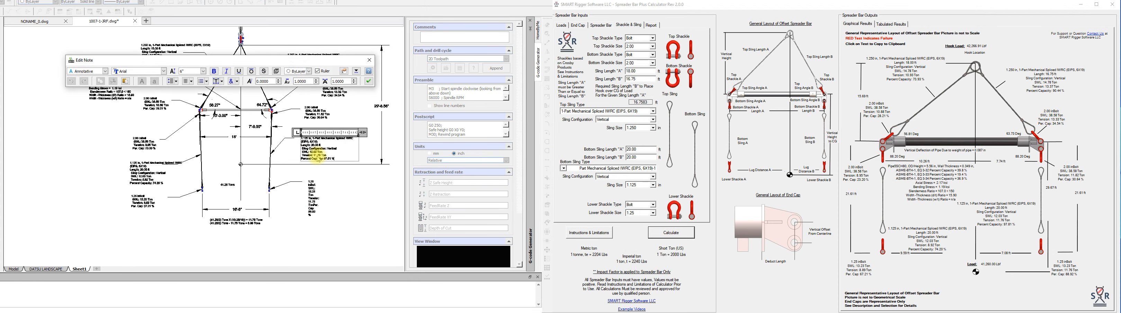
{"action": "key", "text": "Escape"}
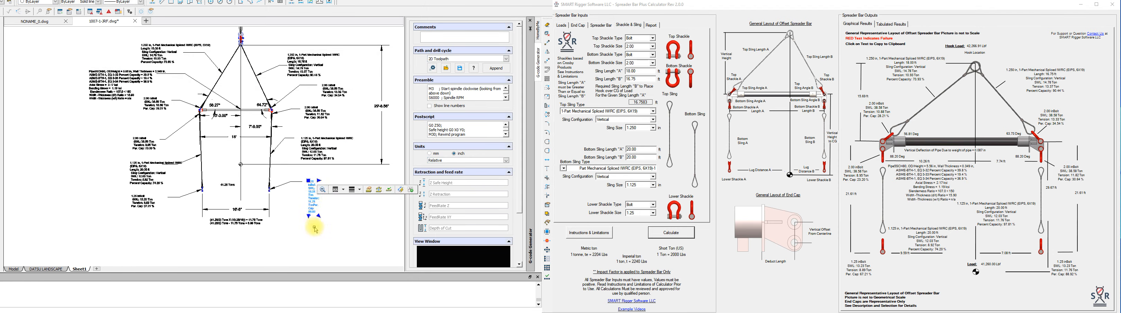
Widen the right load-end shackle note and break its text into one result per line
{"action": "left_click", "coordinate": [316, 211]}
{"action": "double_click", "coordinate": [317, 187]}
{"action": "left_click", "coordinate": [337, 203]}
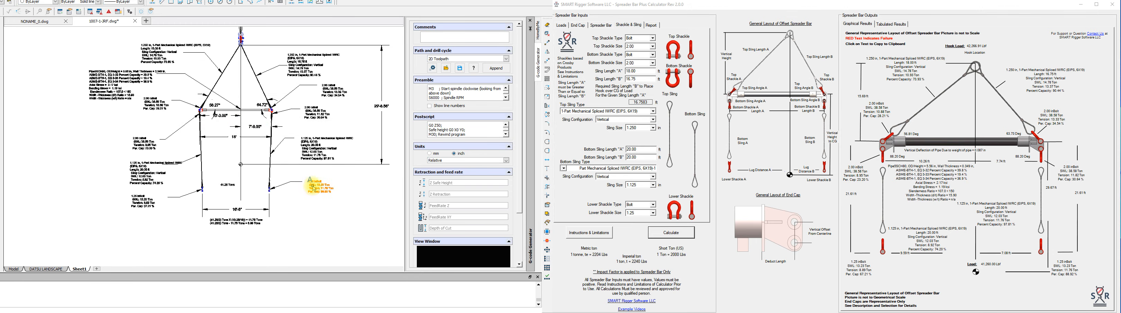
Move the right load-end shackle note and the lower right sling note closer to their leaders
{"action": "left_click", "coordinate": [309, 183]}
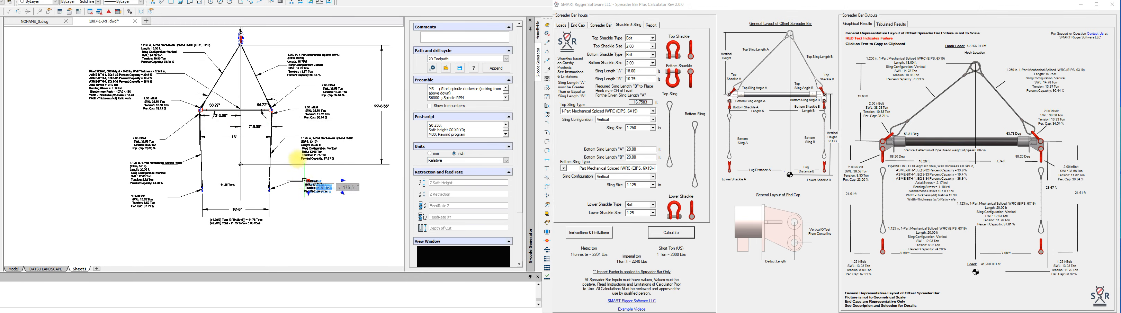
{"action": "left_click", "coordinate": [306, 142]}
{"action": "left_click", "coordinate": [301, 138]}
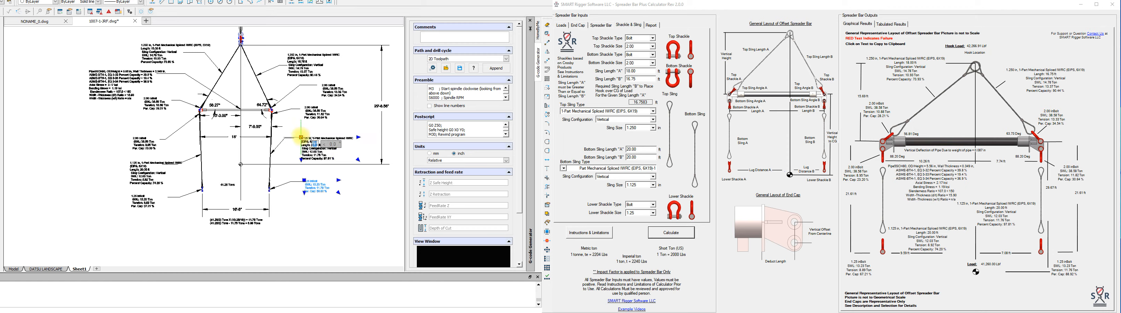
{"action": "left_click", "coordinate": [298, 137]}
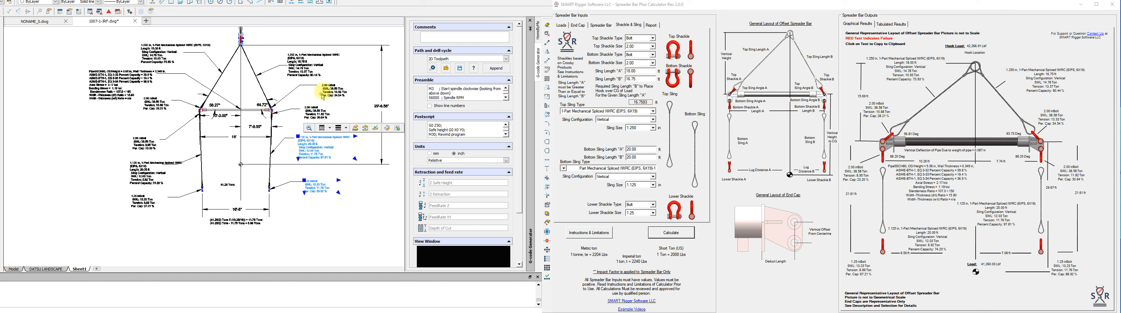
{"action": "key", "text": "Escape"}
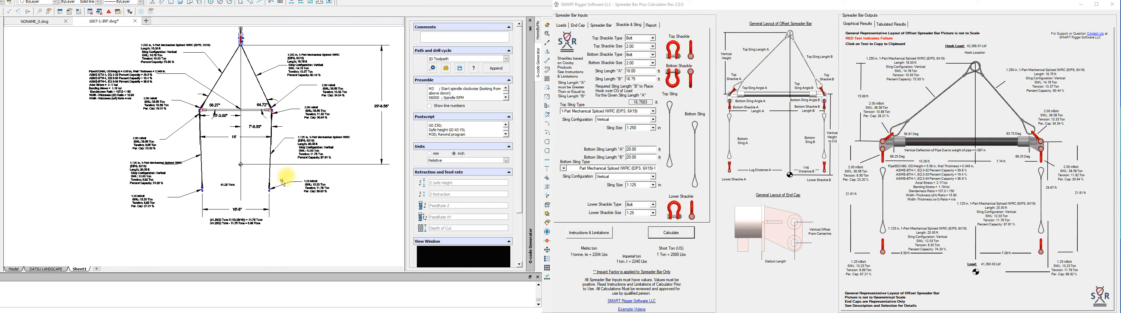
{"action": "scroll", "coordinate": [84, 157], "scroll_direction": "down", "scroll_amount": 2}
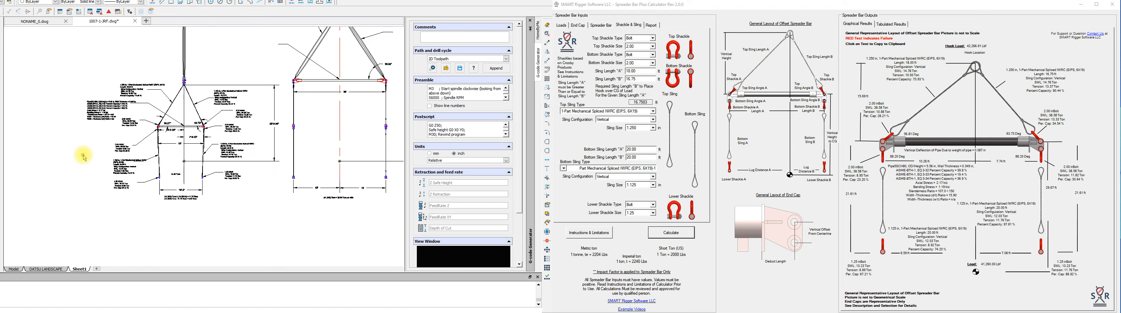
Set the lifting loads at lower shackles A and B to 21.13 ton each in the calculator
{"action": "scroll", "coordinate": [66, 149], "scroll_direction": "down", "scroll_amount": 1}
{"action": "scroll", "coordinate": [244, 131], "scroll_direction": "down", "scroll_amount": 1}
{"action": "scroll", "coordinate": [150, 126], "scroll_direction": "up", "scroll_amount": 1}
{"action": "scroll", "coordinate": [137, 144], "scroll_direction": "up", "scroll_amount": 1}
{"action": "scroll", "coordinate": [137, 145], "scroll_direction": "down", "scroll_amount": 1}
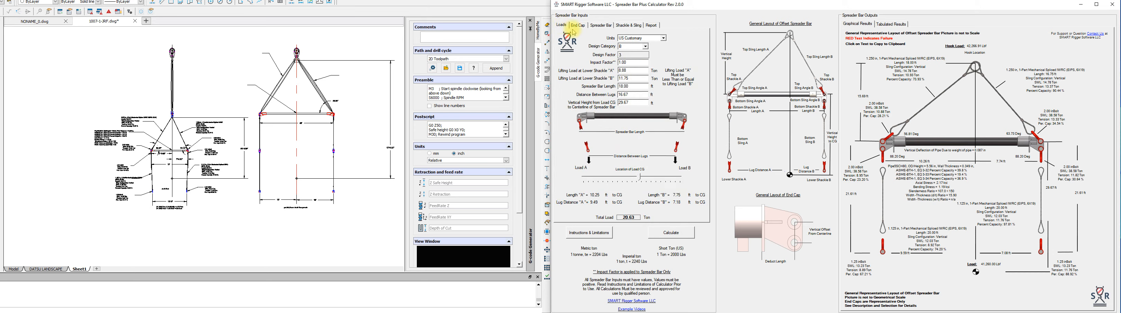
{"action": "left_click_drag", "start_coordinate": [632, 71], "coordinate": [619, 70]}
{"action": "left_click", "coordinate": [618, 77]}
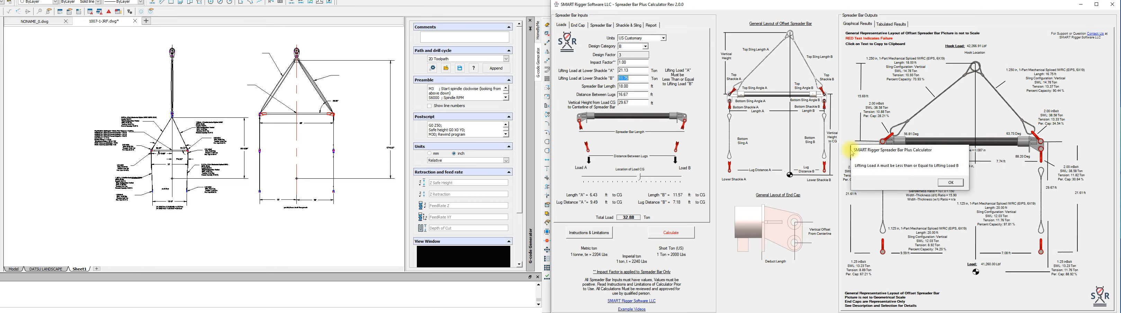
{"action": "key", "text": "Return"}
{"action": "type", "text": "21.13"}
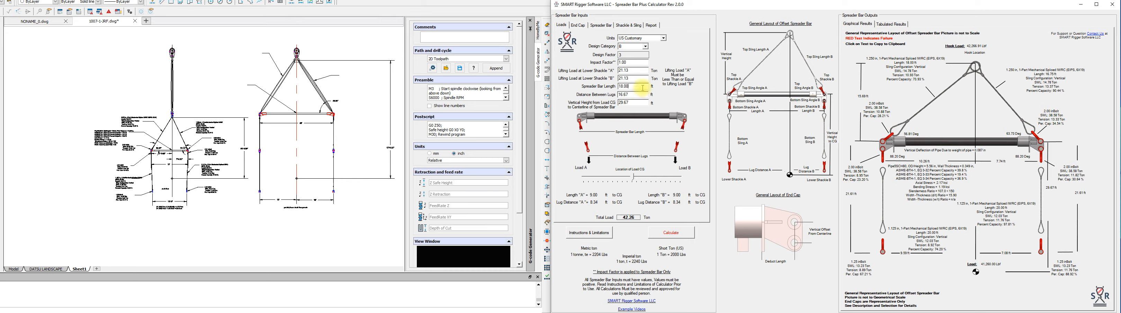
Set the spreader bar length and the distance between lugs to 36 ft
{"action": "left_click_drag", "start_coordinate": [643, 87], "coordinate": [599, 87]}
{"action": "type", "text": "3"}
{"action": "left_click_drag", "start_coordinate": [634, 95], "coordinate": [609, 97]}
{"action": "type", "text": "36"}
Check the overall height dimension in the second rigging view and set the vertical height from the load CG to 57.5 ft
{"action": "left_click", "coordinate": [632, 103]}
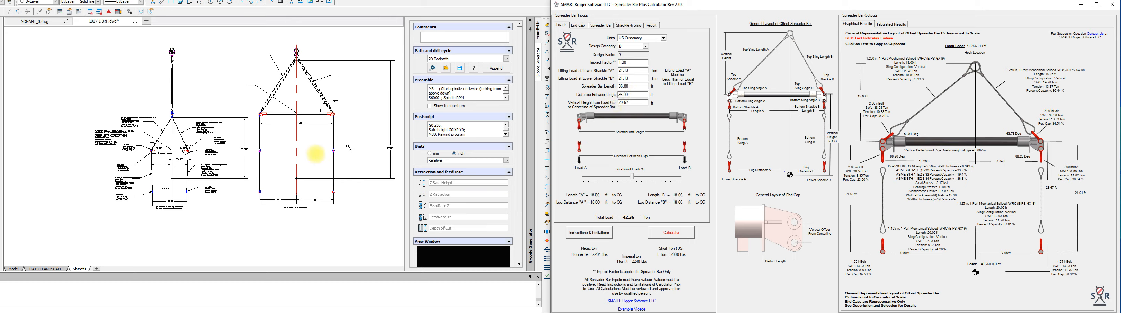
{"action": "scroll", "coordinate": [398, 150], "scroll_direction": "up", "scroll_amount": 5}
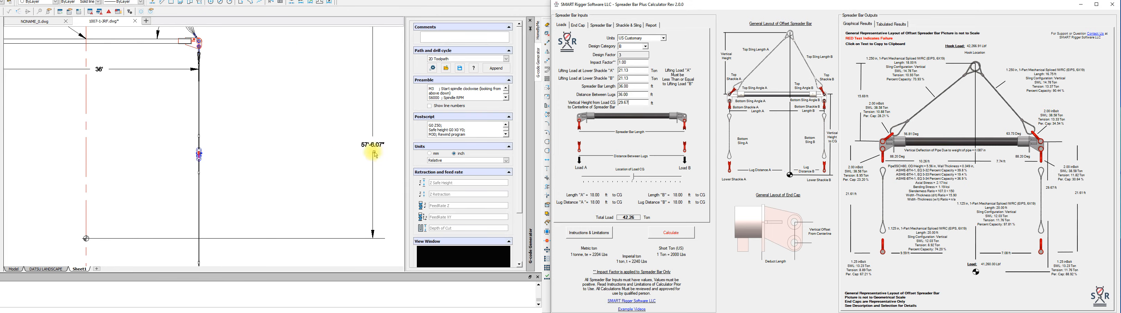
{"action": "scroll", "coordinate": [370, 156], "scroll_direction": "down", "scroll_amount": 5}
{"action": "scroll", "coordinate": [371, 157], "scroll_direction": "down", "scroll_amount": 1}
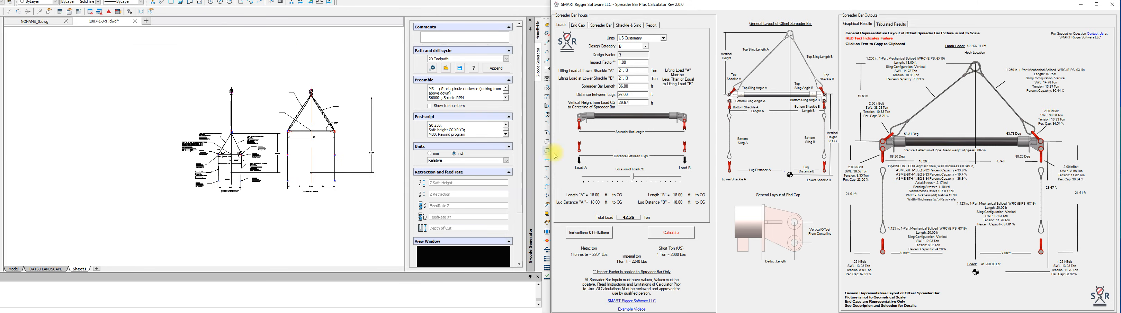
{"action": "double_click", "coordinate": [628, 101]}
{"action": "type", "text": "57.5"}
Set the end cap weight to 125 lbf, the deduct length per end cap to 15 in and the vertical offset to 10 in
{"action": "left_click", "coordinate": [583, 26]}
{"action": "double_click", "coordinate": [656, 34]}
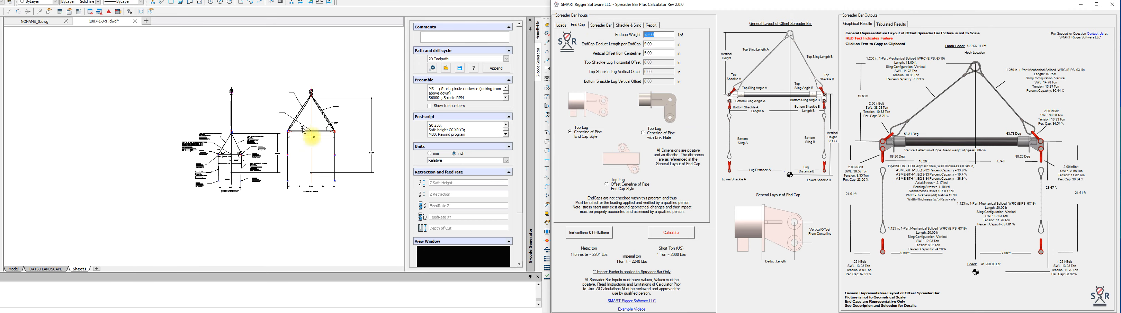
{"action": "scroll", "coordinate": [335, 126], "scroll_direction": "up", "scroll_amount": 5}
{"action": "type", "text": "1"}
{"action": "key", "text": "Tab"}
{"action": "type", "text": "15"}
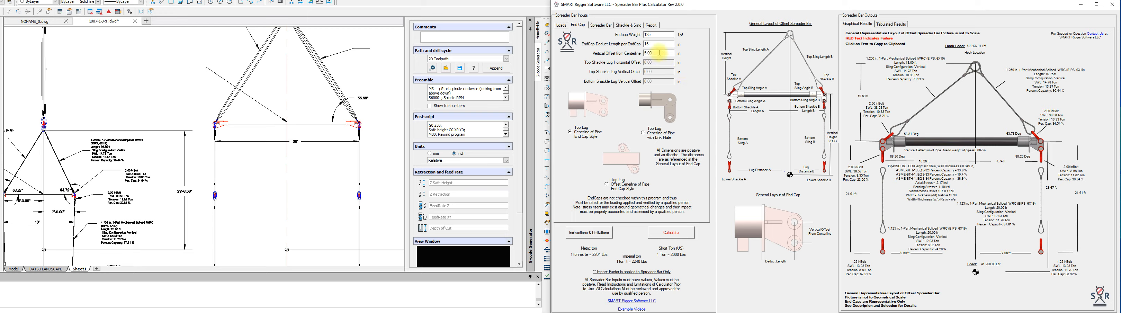
{"action": "left_click_drag", "start_coordinate": [659, 52], "coordinate": [634, 55]}
{"action": "type", "text": "10"}
{"action": "left_click", "coordinate": [669, 45]}
Choose Pipe8SCH80 as the spreader bar section size
{"action": "left_click", "coordinate": [606, 27]}
{"action": "left_click", "coordinate": [635, 47]}
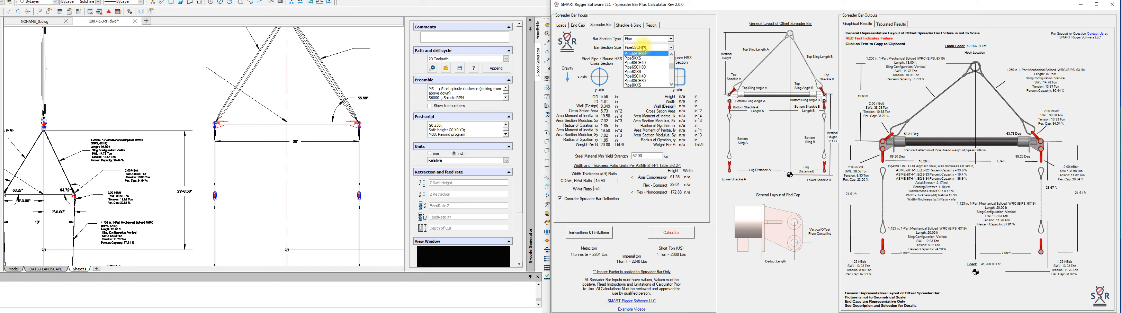
{"action": "left_click", "coordinate": [646, 81]}
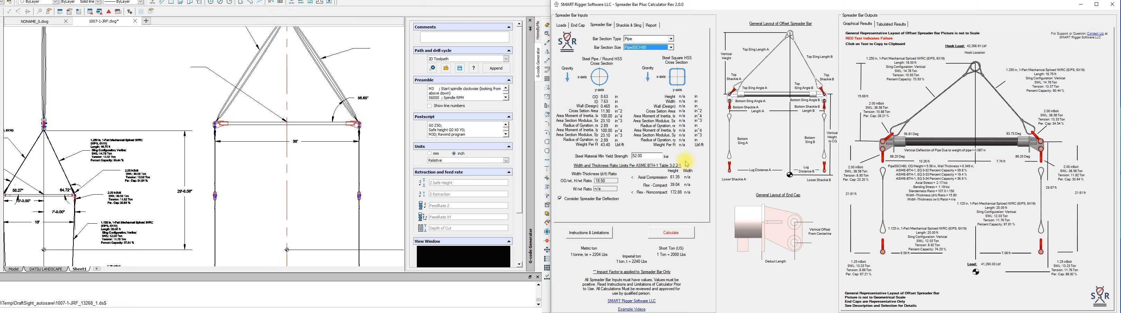
Set both the top shackle size and the bottom shackle size to 2.50 in
{"action": "left_click", "coordinate": [638, 27]}
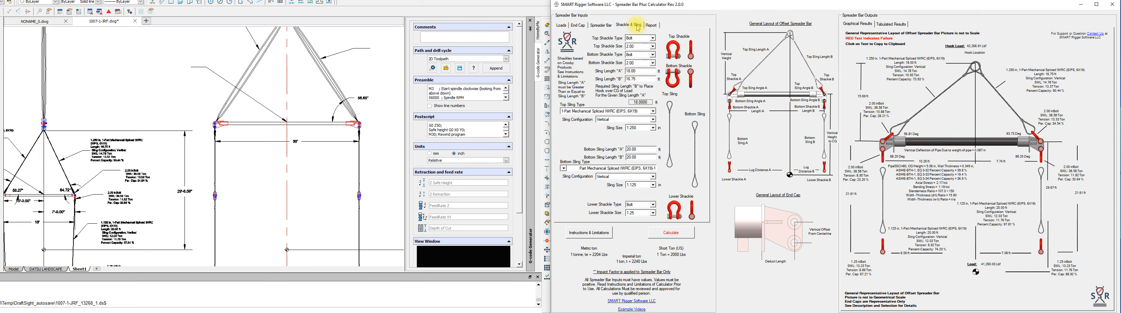
{"action": "left_click", "coordinate": [640, 46]}
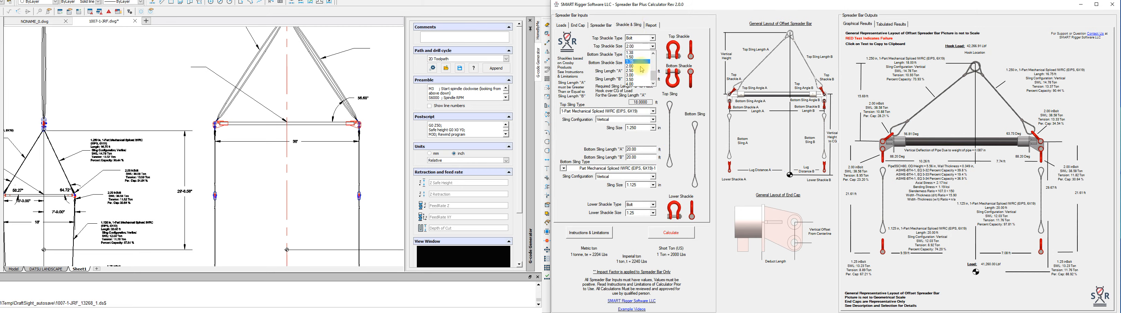
{"action": "left_click", "coordinate": [641, 70]}
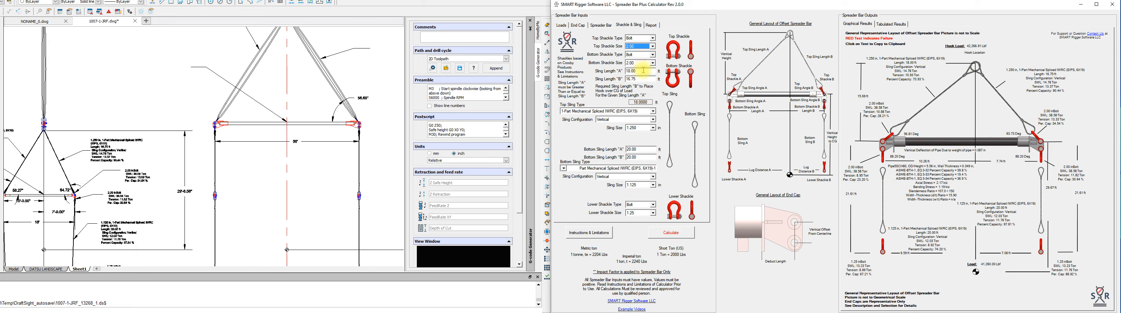
{"action": "left_click", "coordinate": [645, 64]}
{"action": "left_click", "coordinate": [641, 89]}
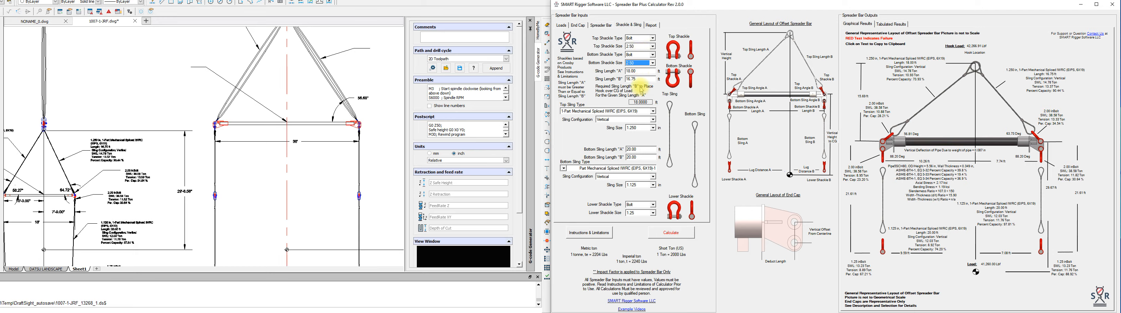
Set top sling lengths A and B to 30 ft
{"action": "key", "text": "Tab"}
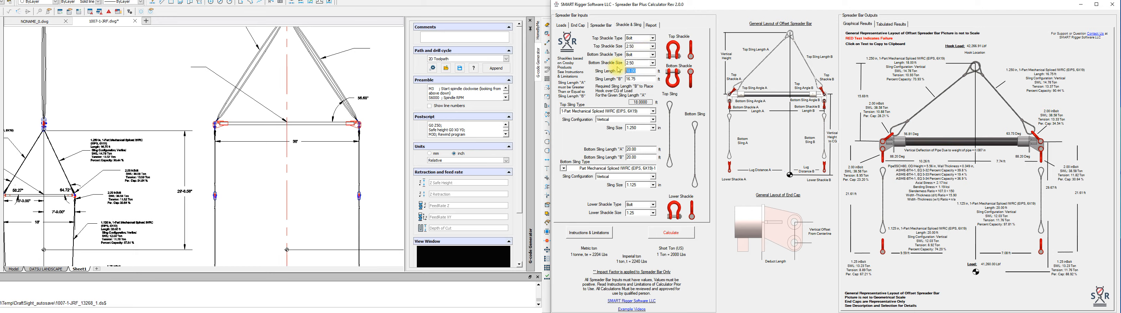
{"action": "type", "text": "30"}
{"action": "left_click_drag", "start_coordinate": [638, 80], "coordinate": [604, 81]}
{"action": "type", "text": "30"}
{"action": "left_click", "coordinate": [639, 71]}
Set the top slings to Strand Mech. Splice Grommet IWRC in vertical configuration with a size of 1.75 in
{"action": "left_click", "coordinate": [643, 112]}
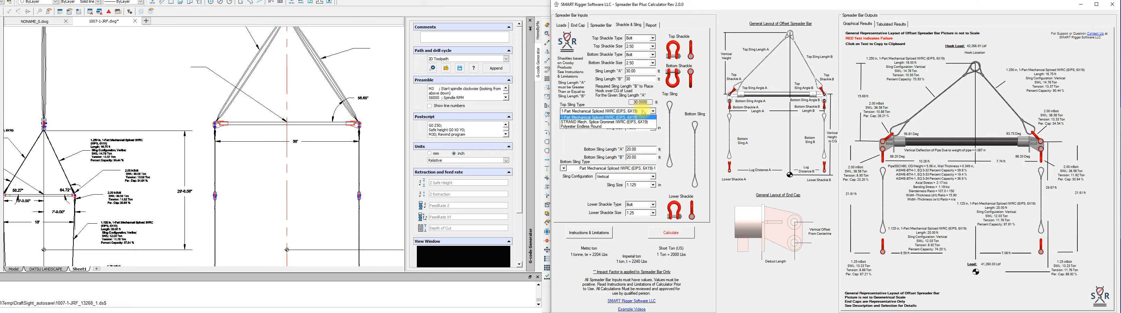
{"action": "left_click", "coordinate": [637, 122]}
{"action": "left_click", "coordinate": [636, 121]}
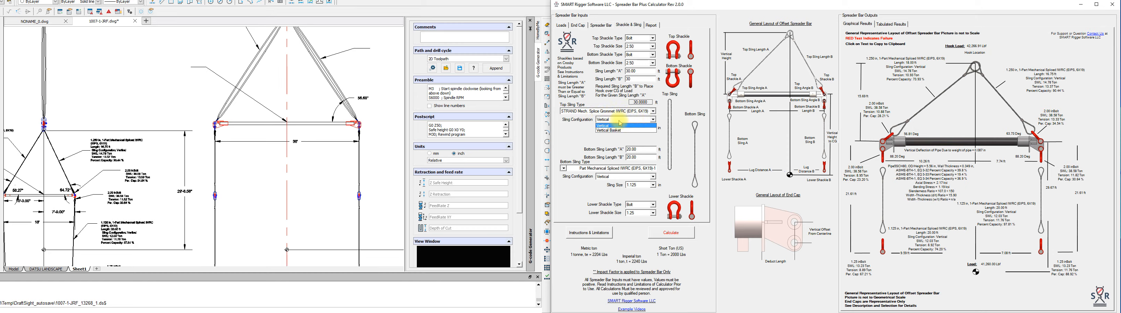
{"action": "left_click", "coordinate": [614, 125]}
{"action": "left_click", "coordinate": [639, 127]}
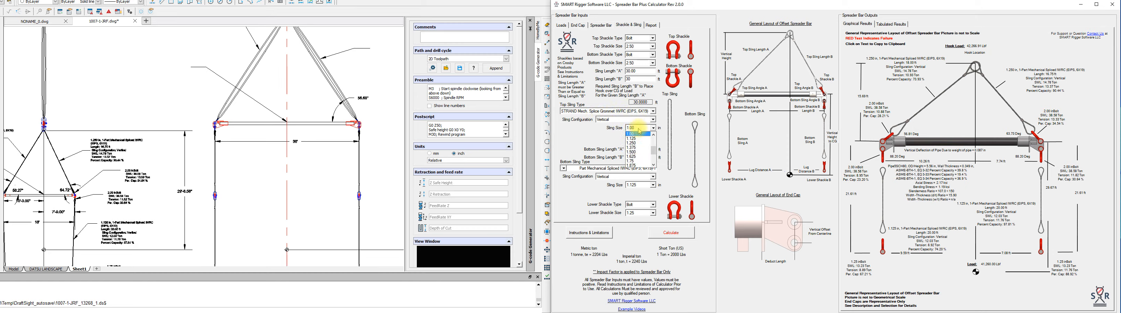
{"action": "left_click", "coordinate": [637, 161]}
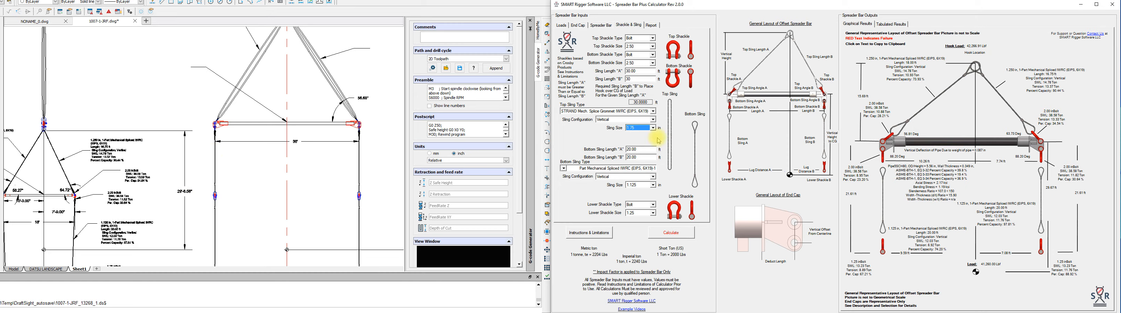
Set bottom sling lengths A and B to 0 ft and choose Polyester Endless Round slings in vertical configuration
{"action": "left_click", "coordinate": [647, 150]}
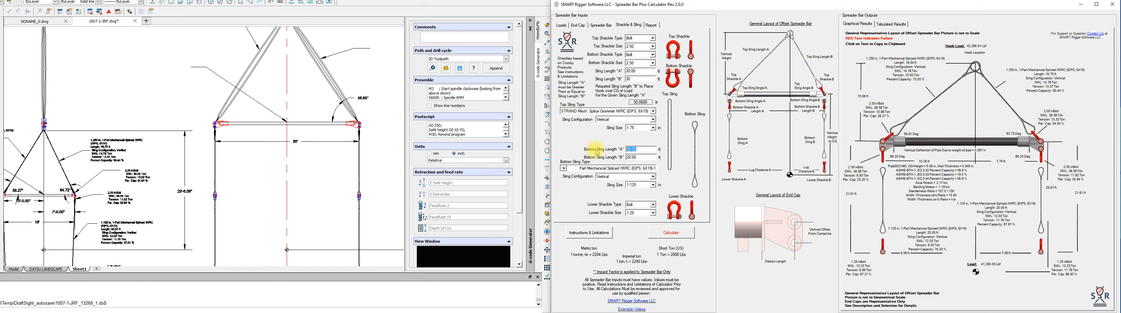
{"action": "type", "text": "0"}
{"action": "key", "text": "Tab"}
{"action": "type", "text": "0"}
{"action": "left_click", "coordinate": [630, 168]}
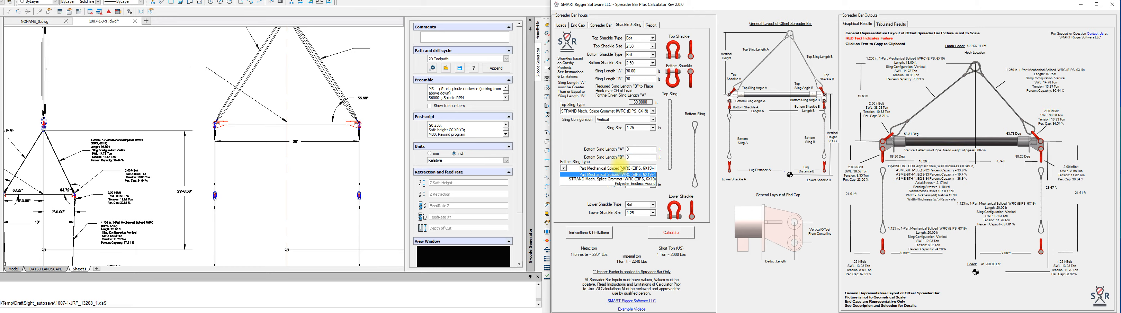
{"action": "left_click", "coordinate": [636, 179]}
{"action": "left_click", "coordinate": [637, 178]}
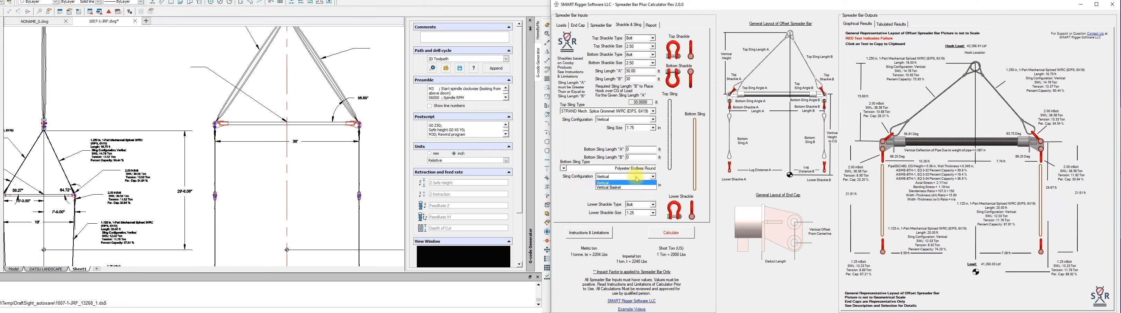
{"action": "left_click", "coordinate": [637, 183]}
Set the lower shackles to Screw Pin, size .19 in, and calculate the spreader bar results
{"action": "left_click", "coordinate": [644, 204]}
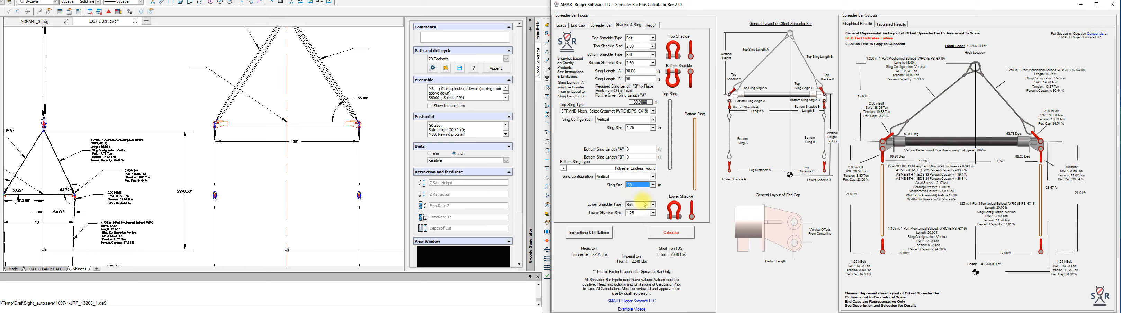
{"action": "left_click", "coordinate": [644, 204]}
{"action": "left_click", "coordinate": [640, 211]}
{"action": "left_click", "coordinate": [638, 213]}
{"action": "left_click", "coordinate": [639, 217]}
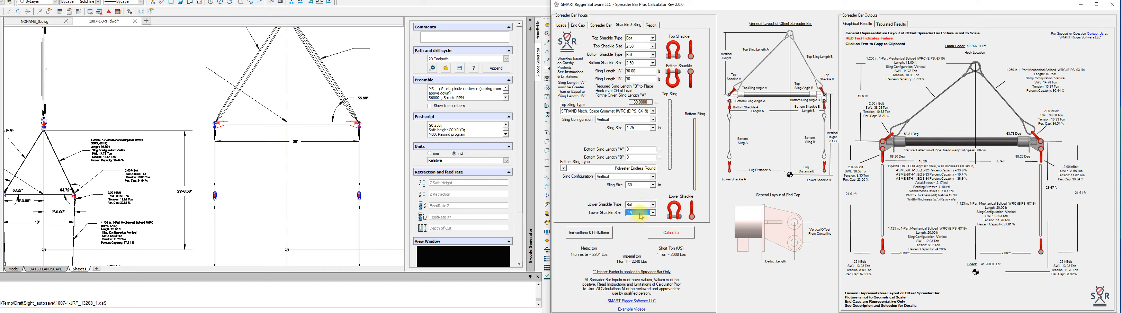
{"action": "left_click", "coordinate": [640, 204]}
{"action": "left_click", "coordinate": [638, 215]}
{"action": "left_click", "coordinate": [639, 213]}
{"action": "scroll", "coordinate": [640, 220], "scroll_direction": "down", "scroll_amount": 5}
{"action": "left_click", "coordinate": [638, 243]}
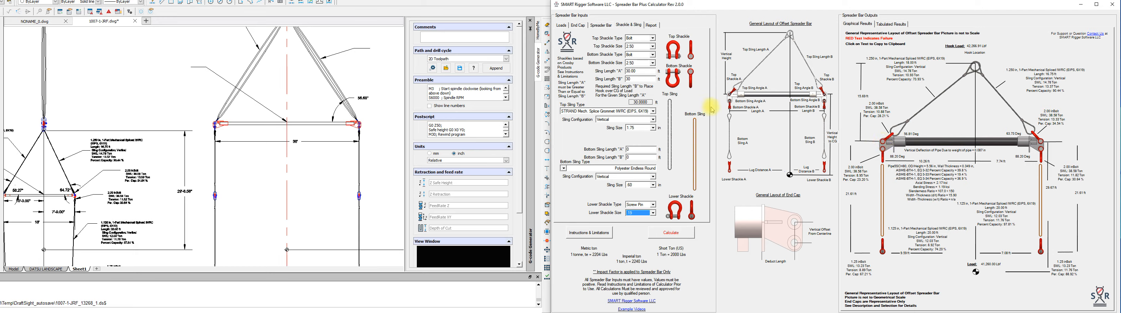
{"action": "left_click", "coordinate": [683, 233]}
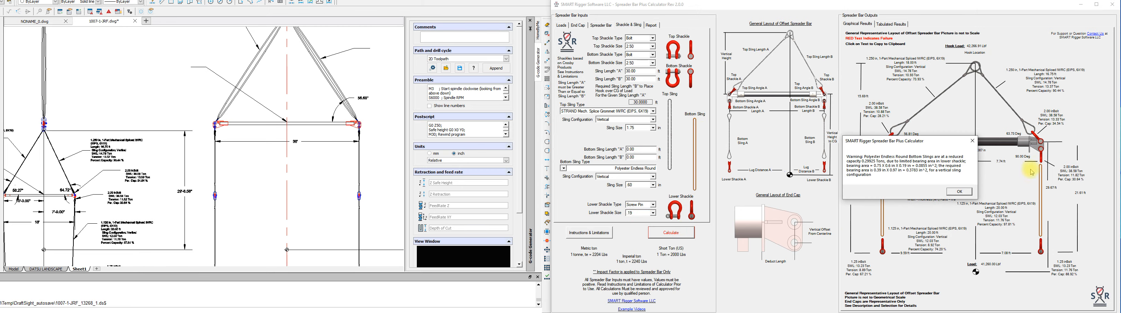
{"action": "left_click", "coordinate": [960, 192]}
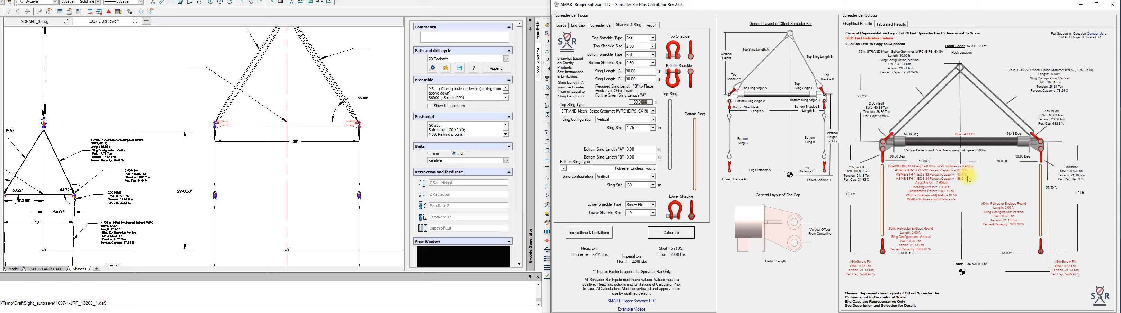
Change the bar section size to Pipe8XXS and recalculate the spreader bar
{"action": "left_click", "coordinate": [601, 25]}
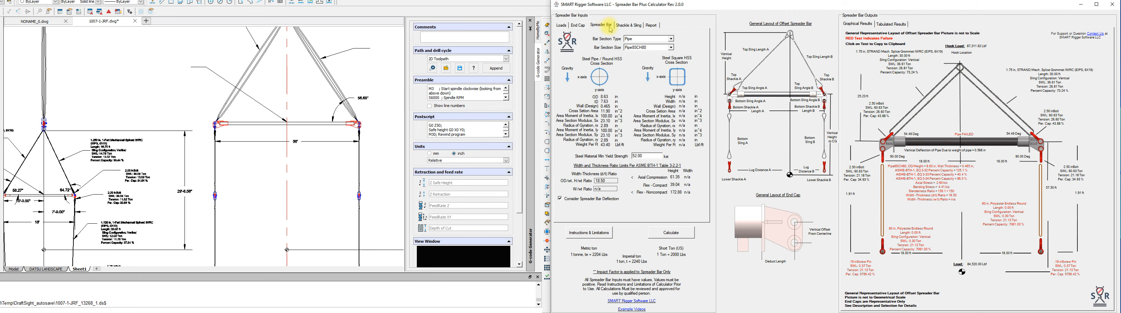
{"action": "left_click", "coordinate": [639, 47]}
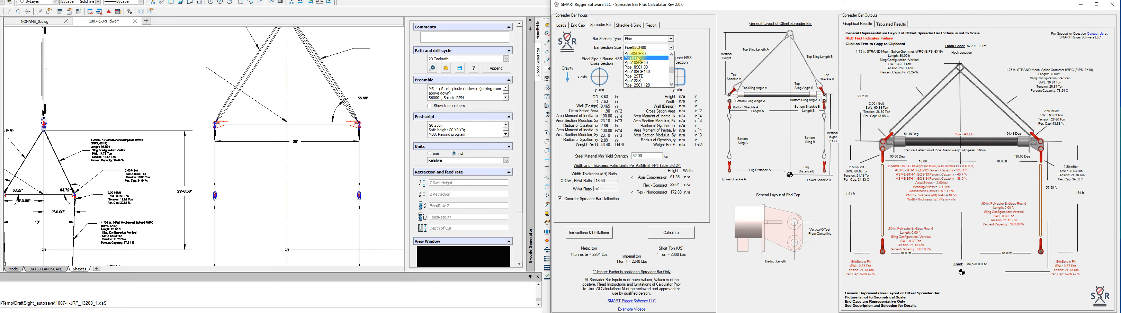
{"action": "left_click", "coordinate": [634, 58]}
{"action": "left_click", "coordinate": [683, 232]}
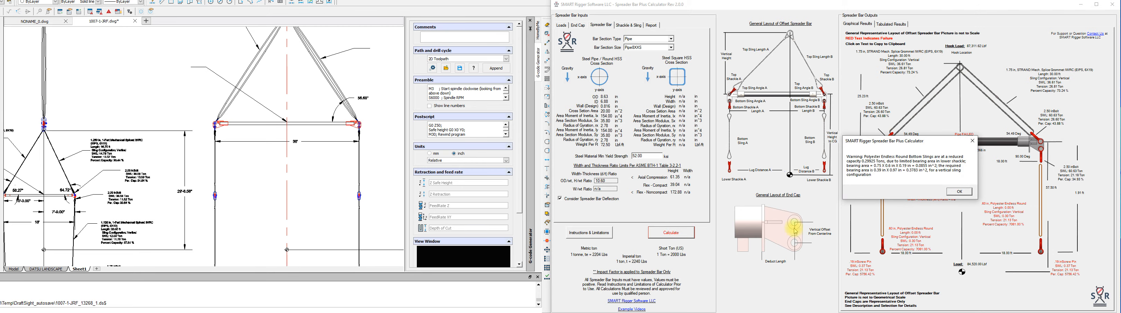
{"action": "left_click", "coordinate": [956, 193]}
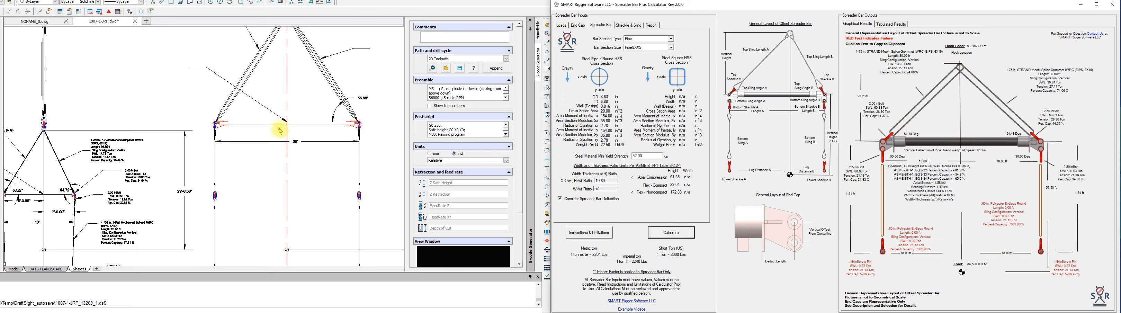
Check the top slings in the drawing, set top sling lengths A and B to 32 ft and recalculate
{"action": "scroll", "coordinate": [304, 190], "scroll_direction": "down", "scroll_amount": 4}
{"action": "scroll", "coordinate": [290, 114], "scroll_direction": "up", "scroll_amount": 5}
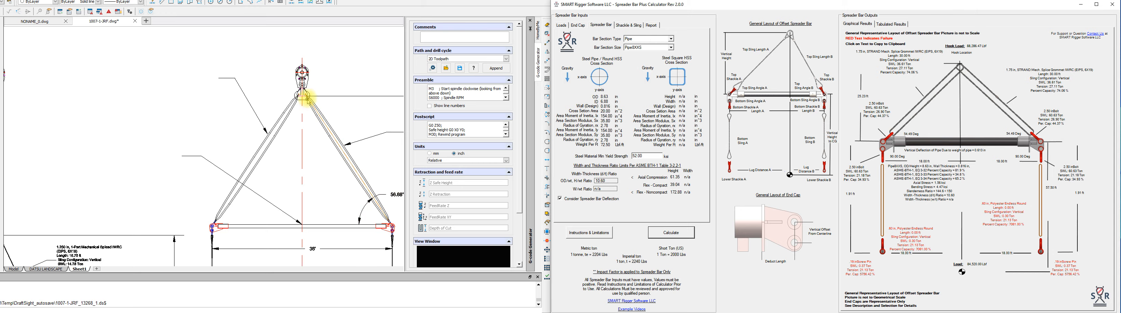
{"action": "left_click", "coordinate": [629, 27]}
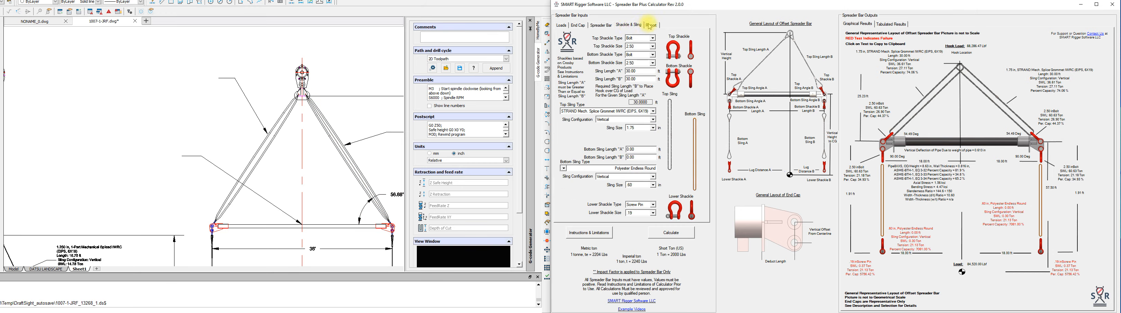
{"action": "left_click_drag", "start_coordinate": [642, 70], "coordinate": [610, 69]}
{"action": "type", "text": "32"}
{"action": "left_click_drag", "start_coordinate": [643, 79], "coordinate": [622, 80]}
{"action": "type", "text": "32"}
{"action": "left_click", "coordinate": [659, 232]}
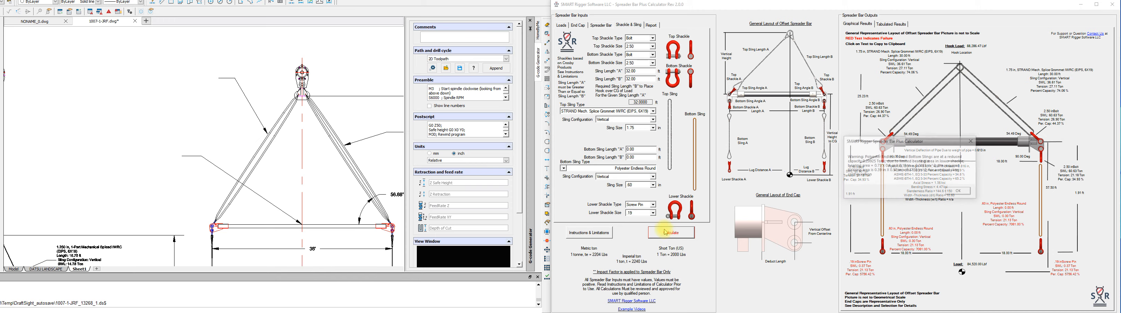
{"action": "left_click", "coordinate": [961, 193]}
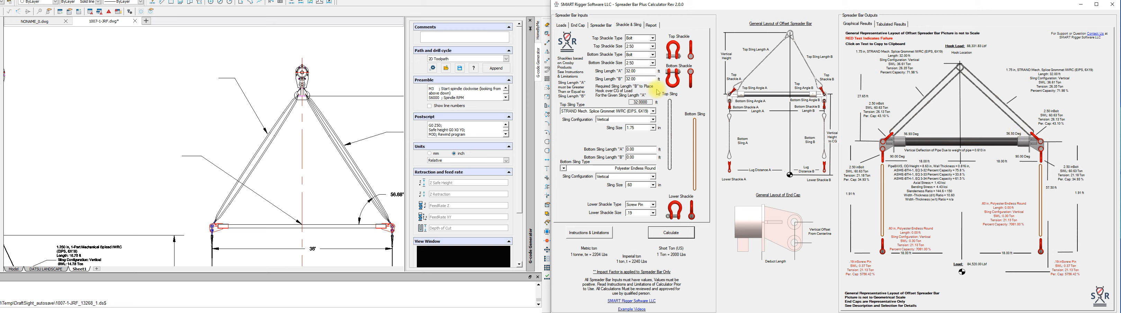
Set top sling lengths A and B to 31.75 ft and recalculate the spreader bar, dismissing the warning
{"action": "left_click", "coordinate": [633, 70]}
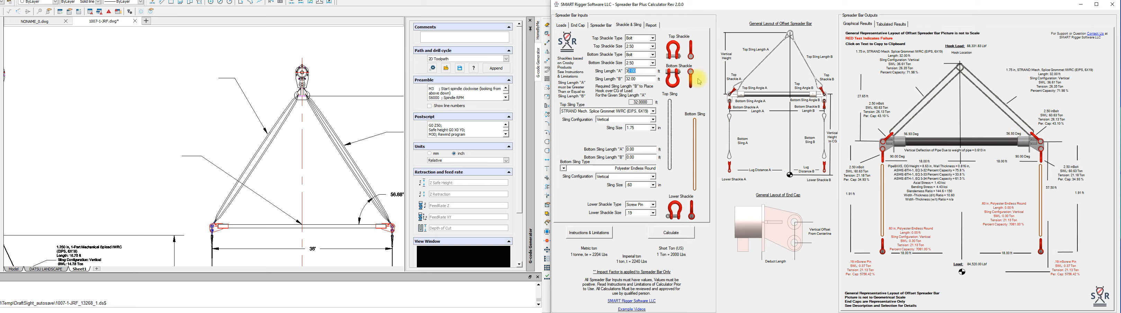
{"action": "type", "text": "1.75"}
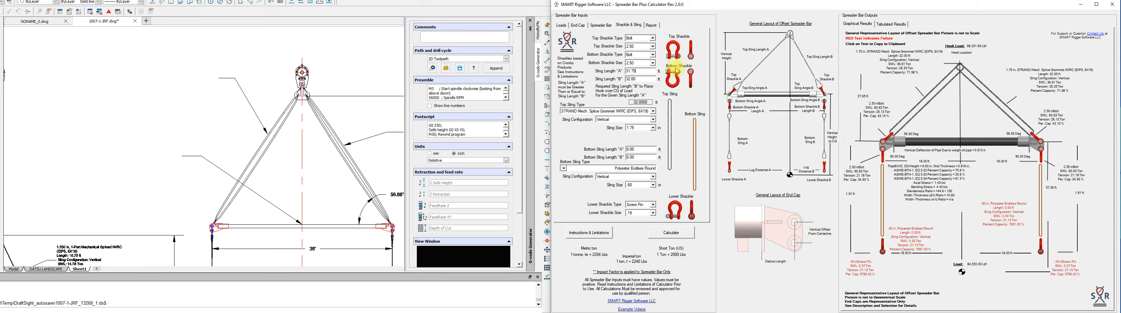
{"action": "left_click", "coordinate": [654, 79]}
{"action": "type", "text": "31.75"}
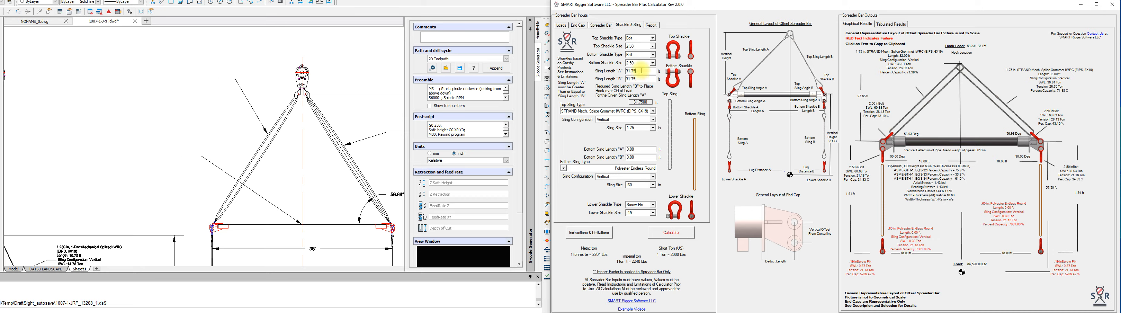
{"action": "left_click", "coordinate": [682, 235]}
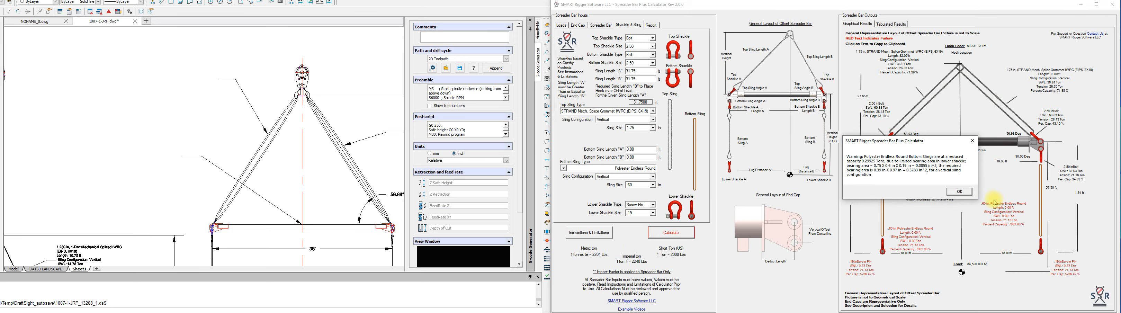
{"action": "left_click", "coordinate": [968, 195]}
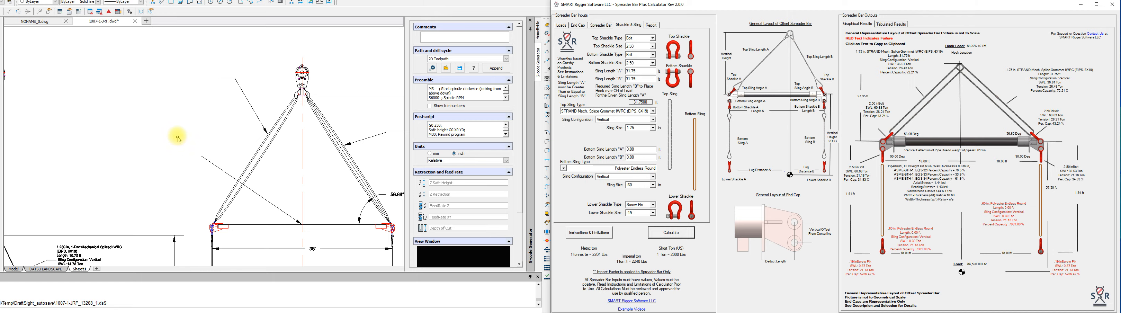
Copy the left top sling results from the calculator into the 36 ft bar view, beside the upper left leader
{"action": "scroll", "coordinate": [178, 138], "scroll_direction": "down", "scroll_amount": 3}
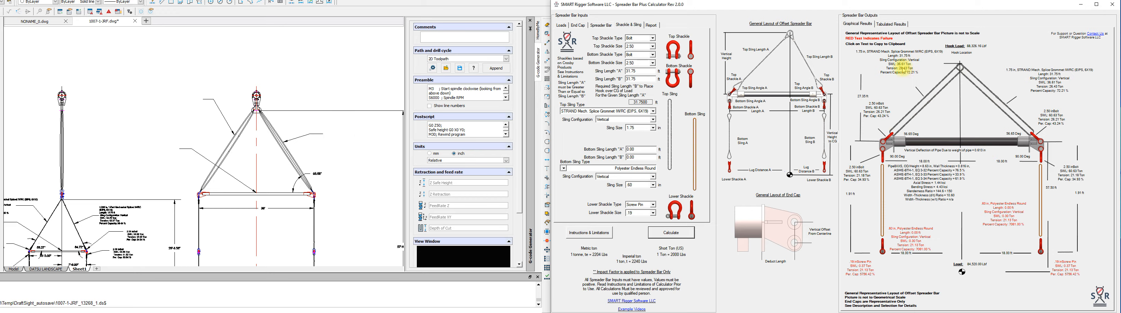
{"action": "left_click", "coordinate": [155, 82]}
{"action": "key", "text": "Escape"}
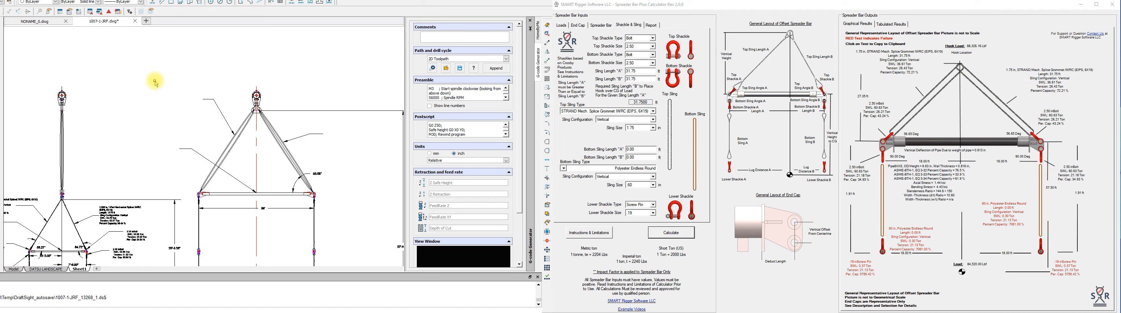
{"action": "left_click", "coordinate": [785, 120]}
{"action": "left_click", "coordinate": [880, 106]}
{"action": "left_click", "coordinate": [160, 146]}
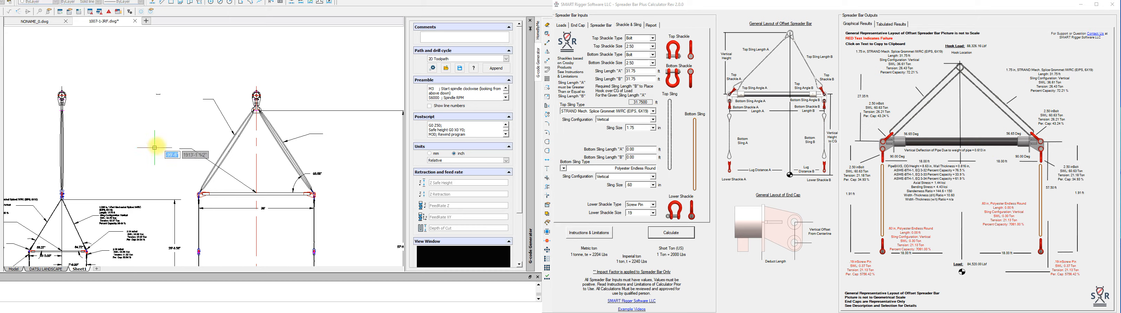
{"action": "left_click", "coordinate": [1053, 123]}
{"action": "left_click", "coordinate": [341, 199]}
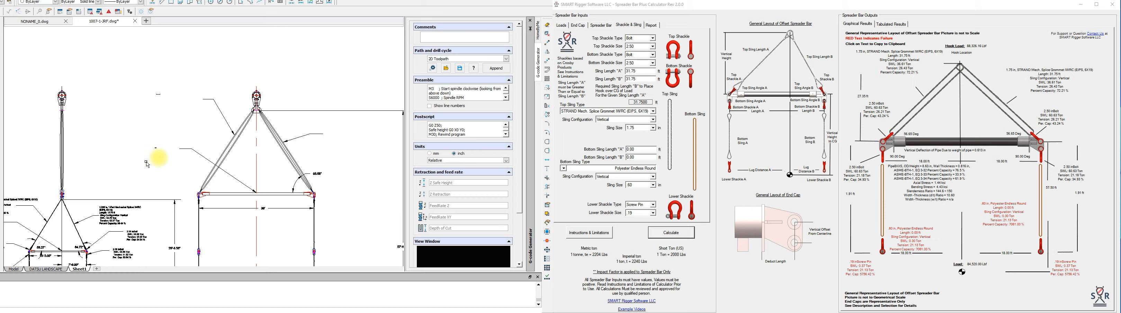
{"action": "left_click", "coordinate": [156, 147]}
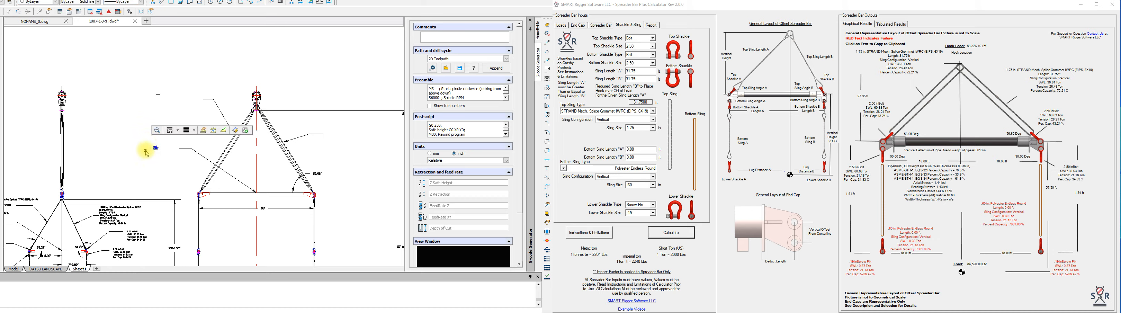
{"action": "key", "text": "Delete"}
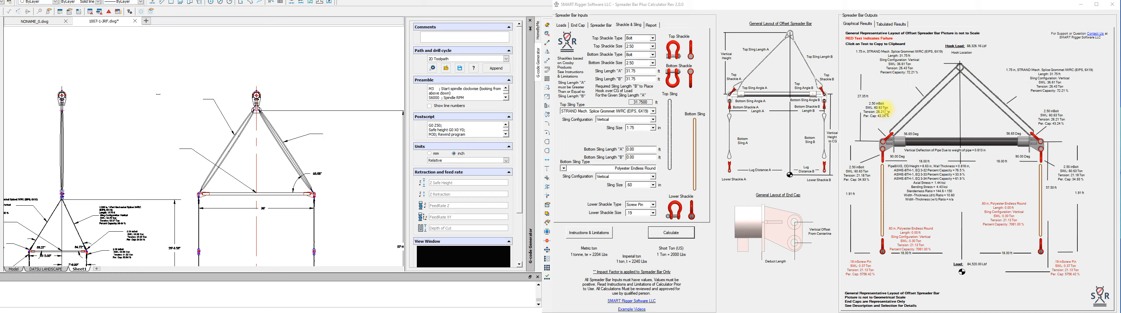
Copy the upper shackle results from the calculator and place them as notes near both ends of the 36 ft bar
{"action": "left_click", "coordinate": [375, 152]}
{"action": "key", "text": "ctrl+v"}
{"action": "left_click", "coordinate": [342, 180]}
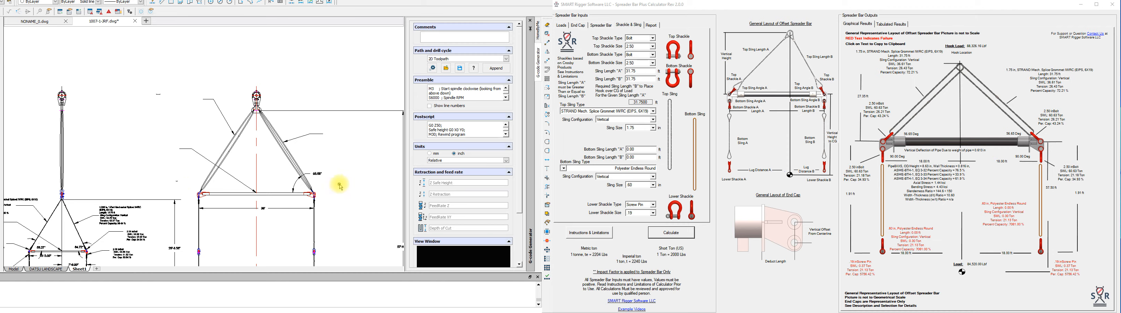
{"action": "left_click", "coordinate": [1056, 122]}
{"action": "left_click", "coordinate": [365, 183]}
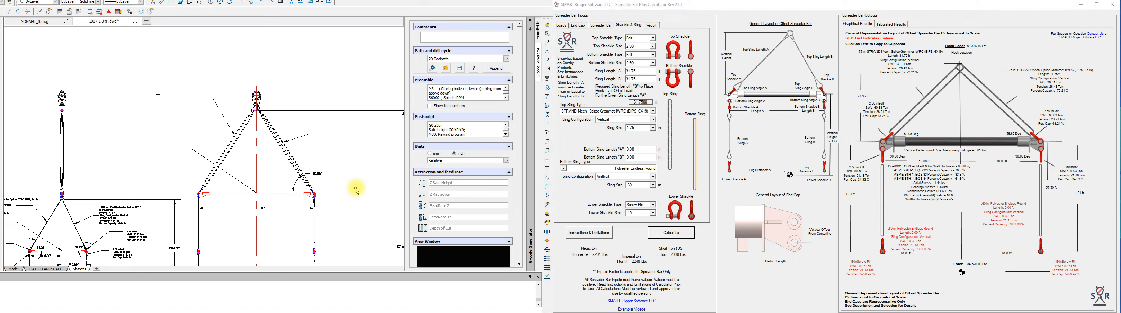
{"action": "left_click", "coordinate": [345, 185]}
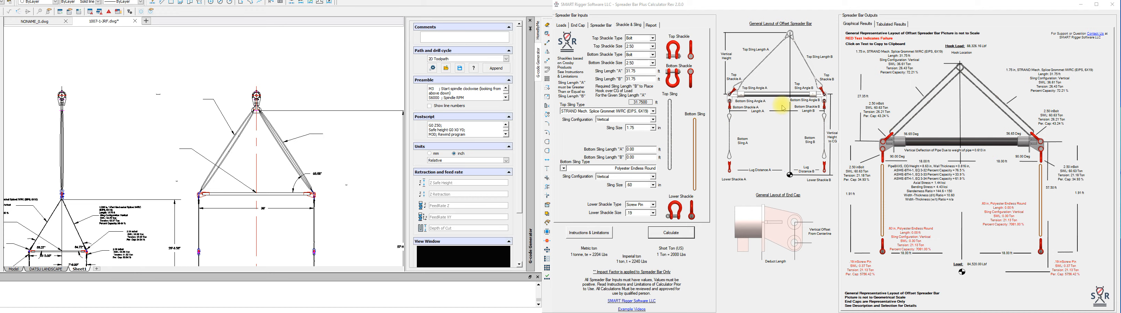
Copy the right top sling results from the calculator into the drawing beside the right sling's leader
{"action": "left_click", "coordinate": [1042, 82]}
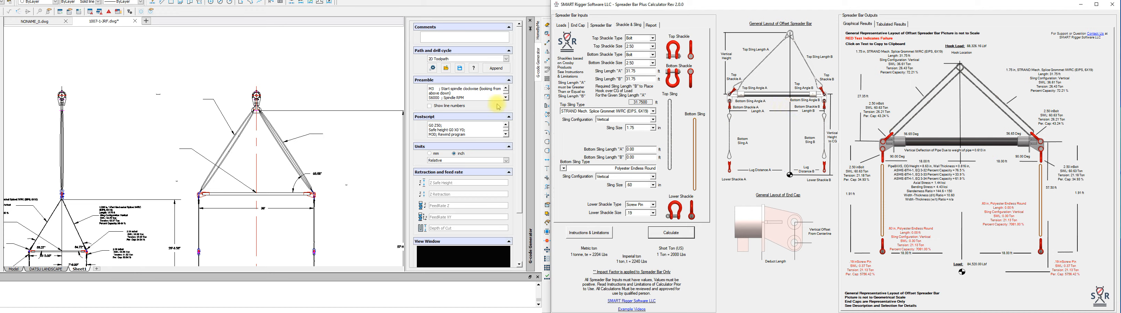
{"action": "left_click", "coordinate": [351, 130]}
{"action": "key", "text": "ctrl+v"}
{"action": "left_click", "coordinate": [346, 131]}
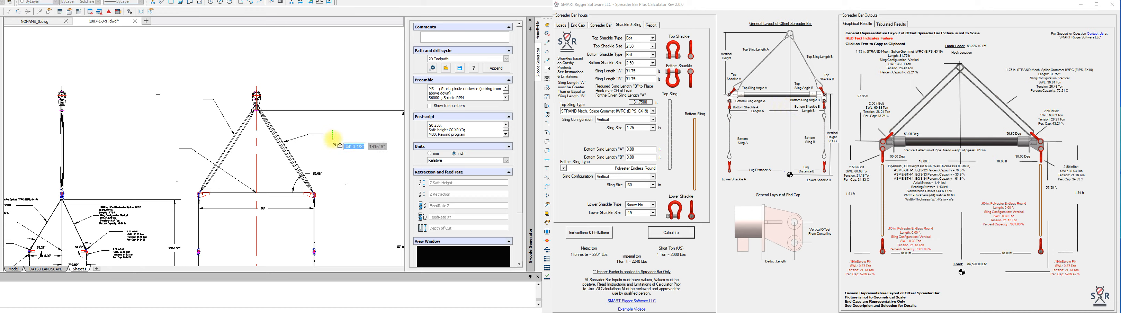
{"action": "left_click", "coordinate": [1037, 91]}
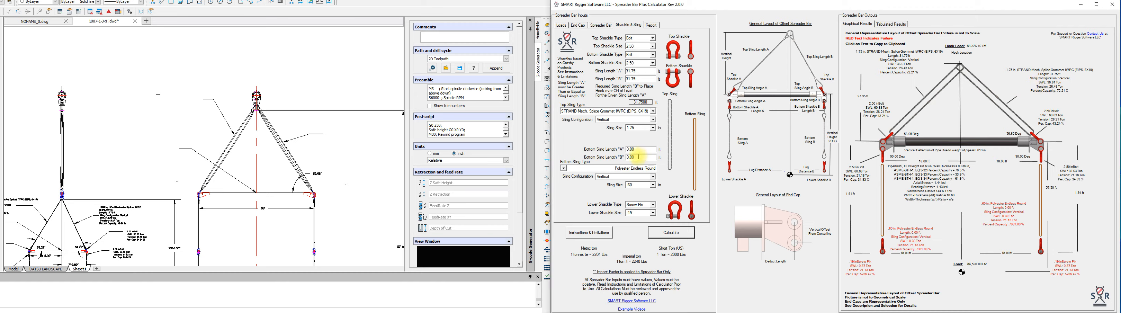
{"action": "left_click", "coordinate": [342, 136]}
{"action": "key", "text": "ctrl+v"}
{"action": "left_click", "coordinate": [331, 133]}
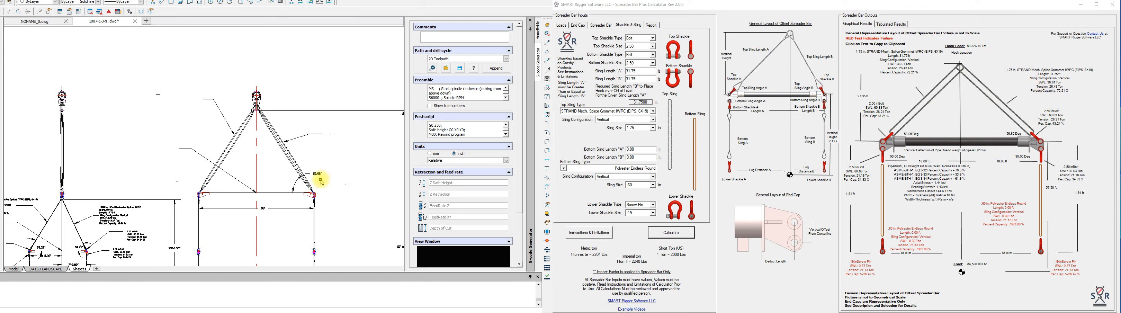
Place the Pipe8XXS results at the bar's leader and match all newly pasted notes to an existing rigging note's properties
{"action": "left_click", "coordinate": [933, 182]}
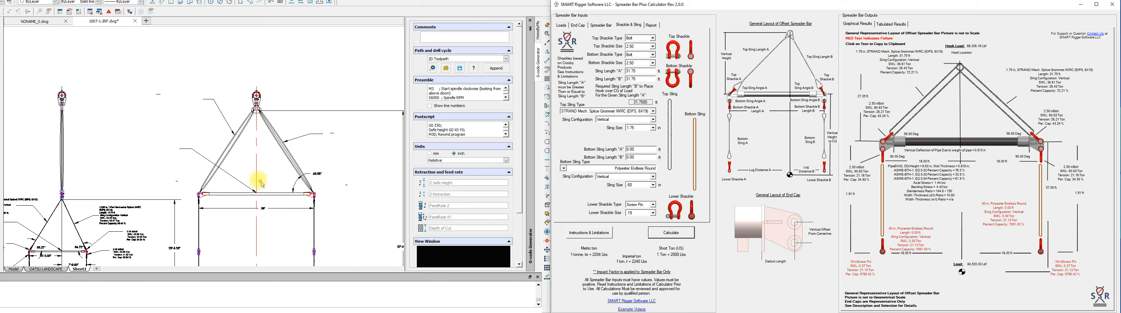
{"action": "left_click", "coordinate": [165, 148]}
{"action": "key", "text": "ctrl+v"}
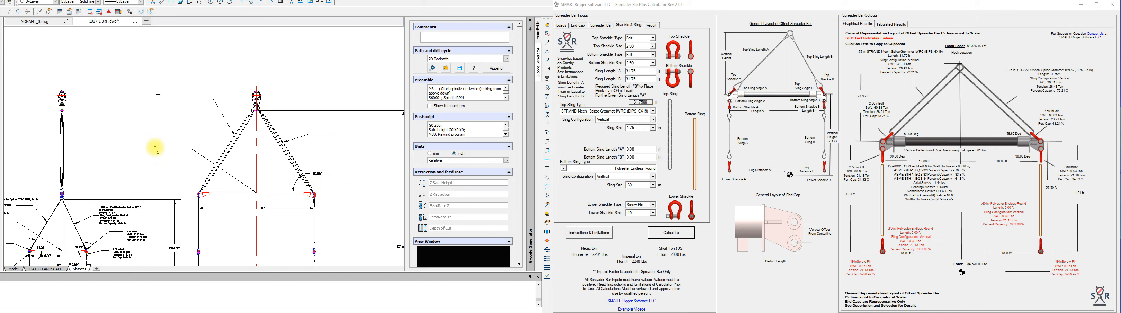
{"action": "left_click", "coordinate": [152, 147]}
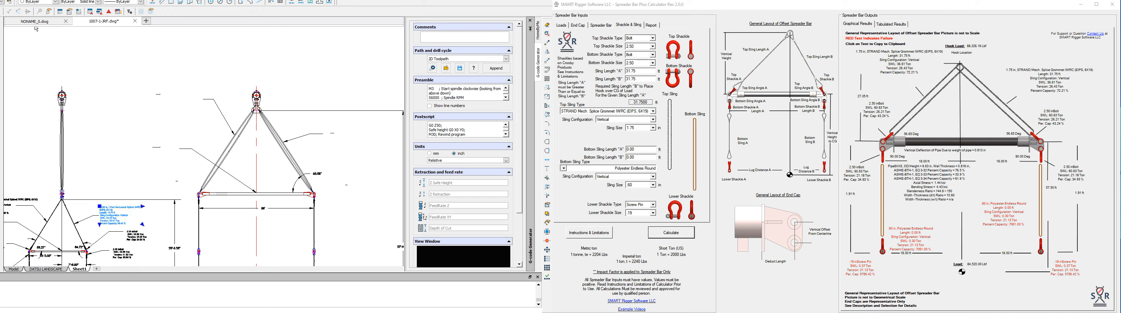
{"action": "mouse_move", "coordinate": [123, 74]}
{"action": "left_mouse_down"}
{"action": "mouse_move", "coordinate": [325, 165]}
{"action": "mouse_move", "coordinate": [352, 196]}
{"action": "left_mouse_up"}
{"action": "left_click", "coordinate": [350, 193]}
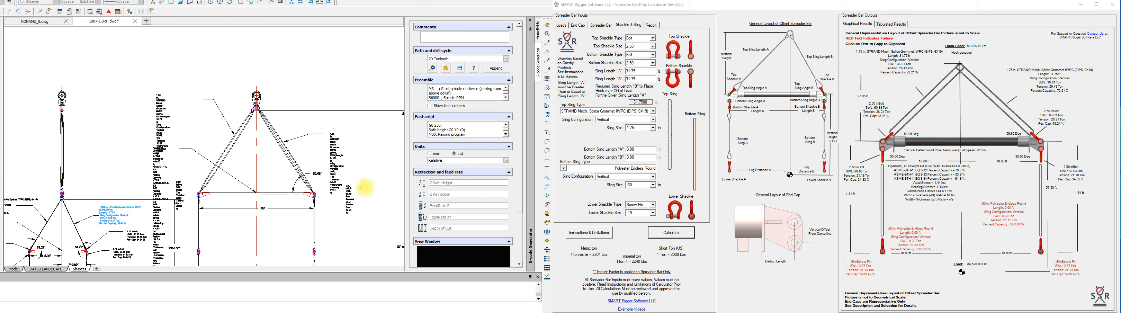
Widen the left top sling note beside its leader into a compact text block and adjust its text in the note editor
{"action": "left_click", "coordinate": [162, 103]}
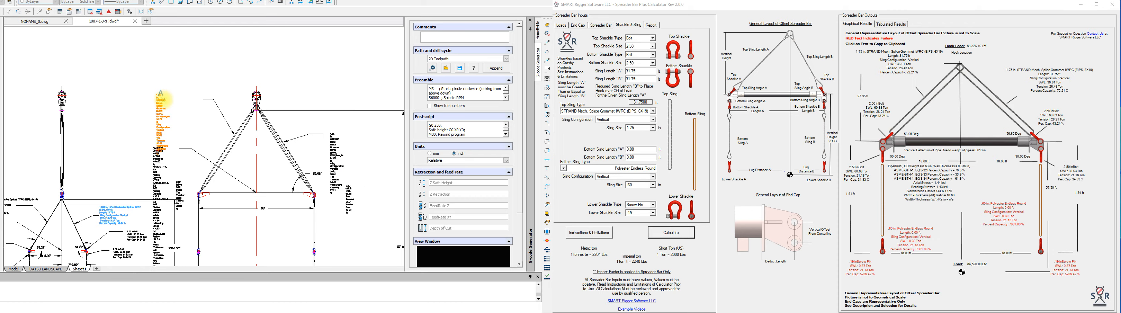
{"action": "left_click", "coordinate": [169, 154]}
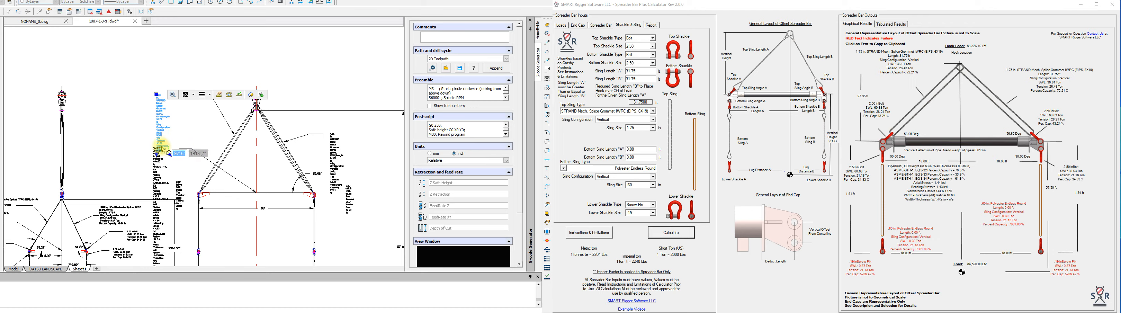
{"action": "left_click", "coordinate": [170, 154]}
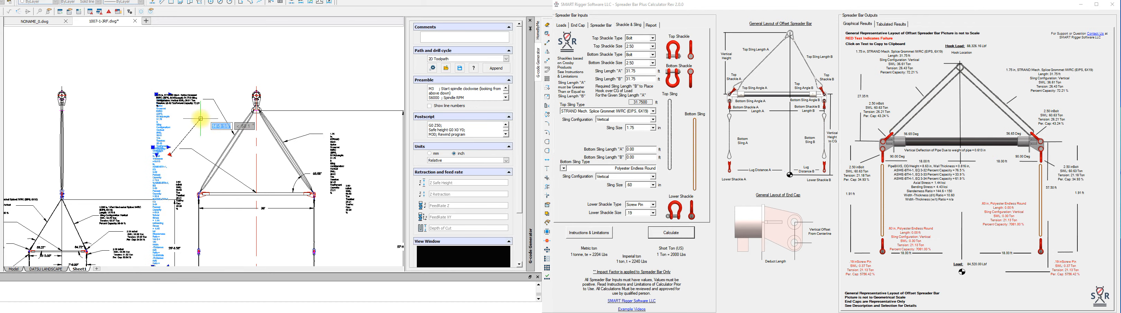
{"action": "left_click", "coordinate": [201, 118]}
{"action": "key", "text": "Escape"}
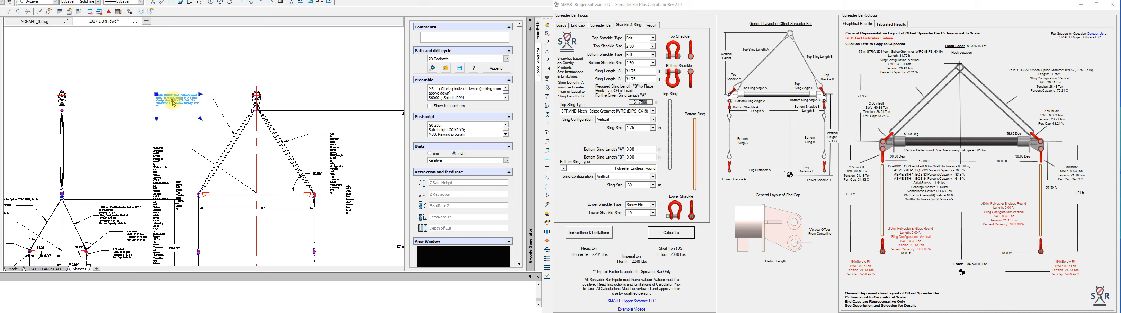
{"action": "double_click", "coordinate": [172, 103]}
{"action": "left_click", "coordinate": [182, 121]}
Widen the Pipe8XXS results note into a compact text block and move it beside the start of the bar's leader
{"action": "left_click", "coordinate": [167, 164]}
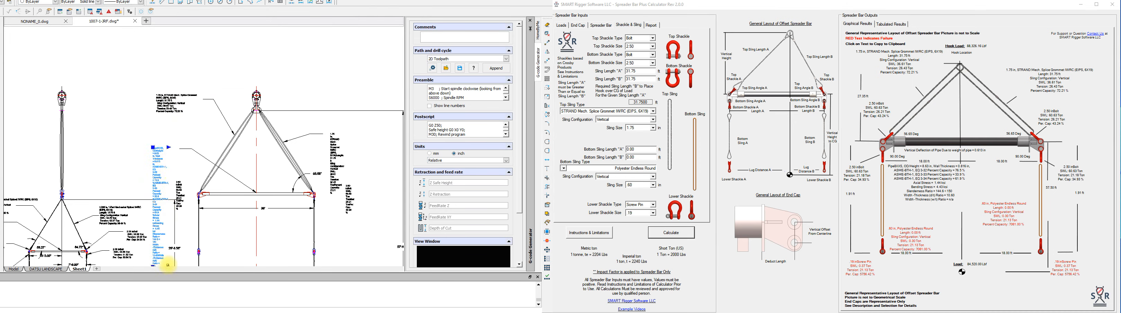
{"action": "scroll", "coordinate": [177, 248], "scroll_direction": "down", "scroll_amount": 2}
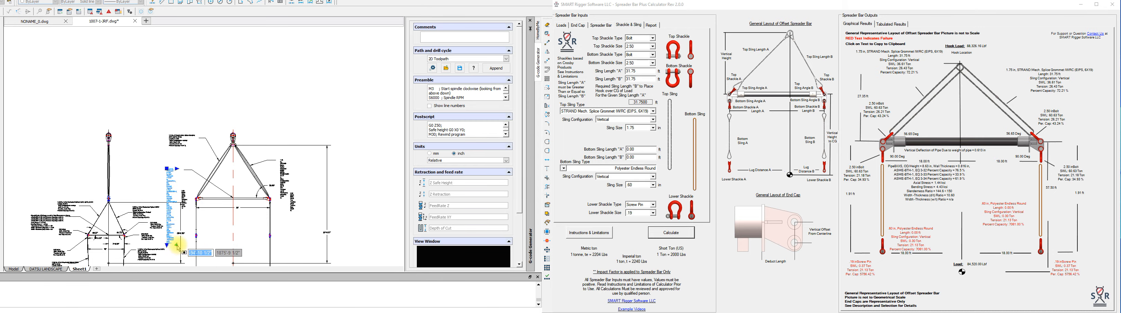
{"action": "scroll", "coordinate": [177, 248], "scroll_direction": "up", "scroll_amount": 2}
{"action": "key", "text": "Escape"}
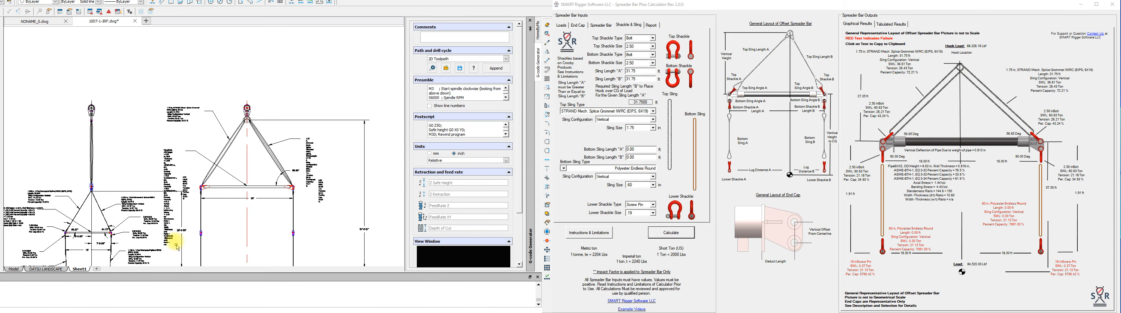
{"action": "left_click", "coordinate": [177, 246]}
{"action": "left_click_drag", "start_coordinate": [176, 245], "coordinate": [203, 169]}
{"action": "double_click", "coordinate": [202, 169]}
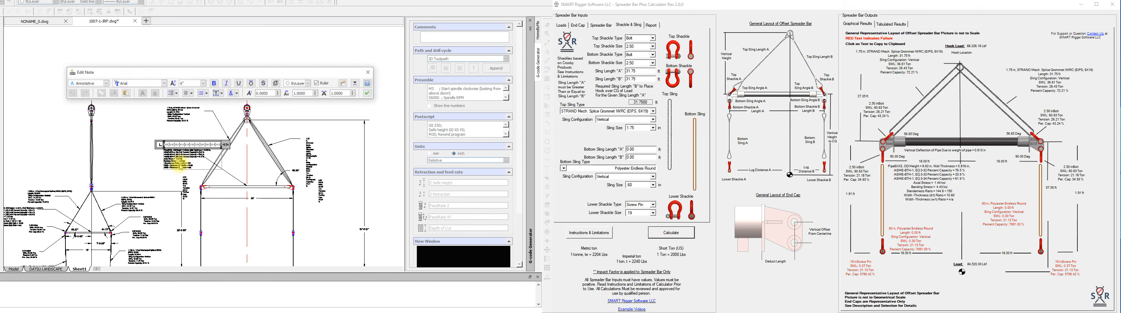
{"action": "left_click", "coordinate": [245, 170]}
{"action": "left_click", "coordinate": [185, 156]}
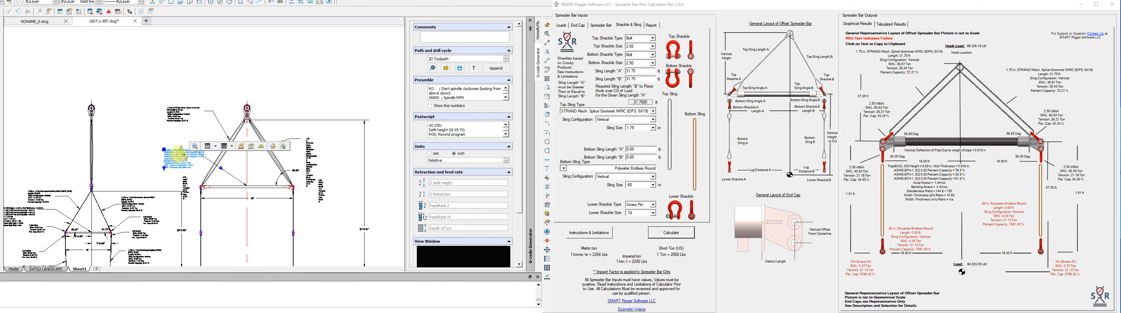
{"action": "left_click_drag", "start_coordinate": [164, 151], "coordinate": [148, 139]}
Widen the right top sling note beside its leader into a compact text block and check its text in the note editor
{"action": "scroll", "coordinate": [183, 151], "scroll_direction": "up", "scroll_amount": 4}
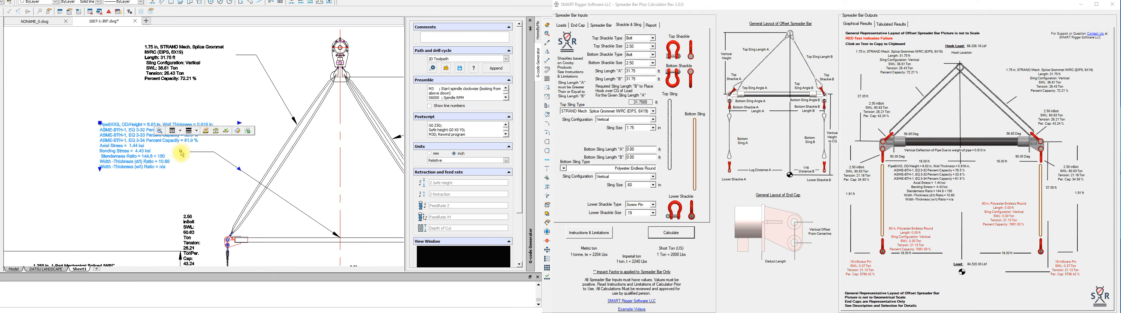
{"action": "scroll", "coordinate": [96, 150], "scroll_direction": "down", "scroll_amount": 3}
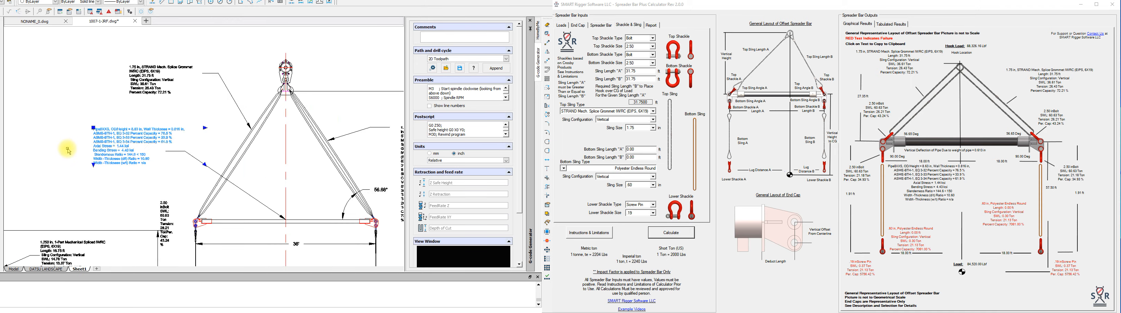
{"action": "left_click", "coordinate": [341, 154]}
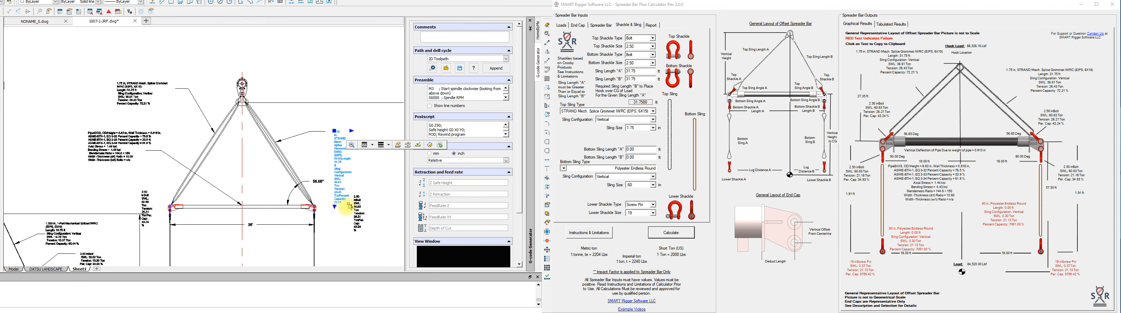
{"action": "left_click_drag", "start_coordinate": [352, 132], "coordinate": [379, 139]}
{"action": "double_click", "coordinate": [376, 138]}
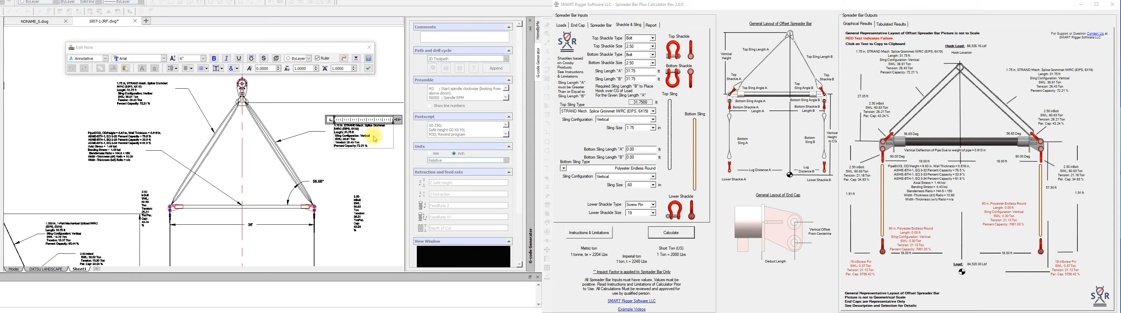
{"action": "left_click", "coordinate": [375, 168]}
{"action": "scroll", "coordinate": [357, 132], "scroll_direction": "down", "scroll_amount": 1}
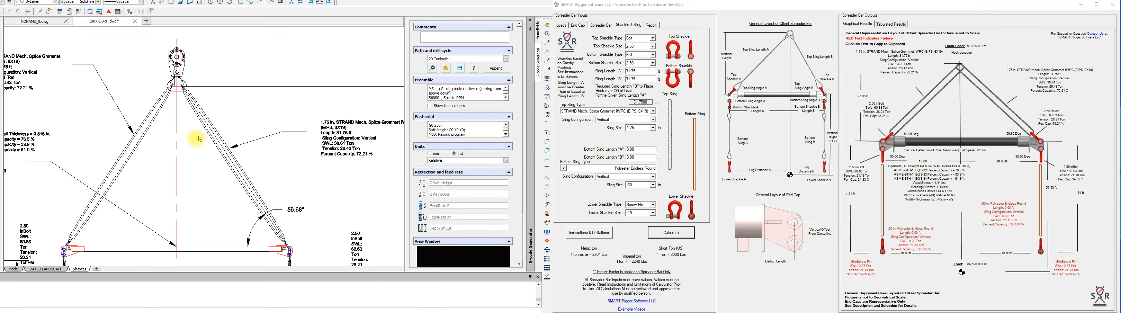
Widen the right and left top sling notes further so each sling type description fits on a single line
{"action": "scroll", "coordinate": [316, 129], "scroll_direction": "down", "scroll_amount": 1}
{"action": "left_click", "coordinate": [303, 134]}
{"action": "left_click_drag", "start_coordinate": [307, 130], "coordinate": [326, 130]}
{"action": "left_click", "coordinate": [122, 102]}
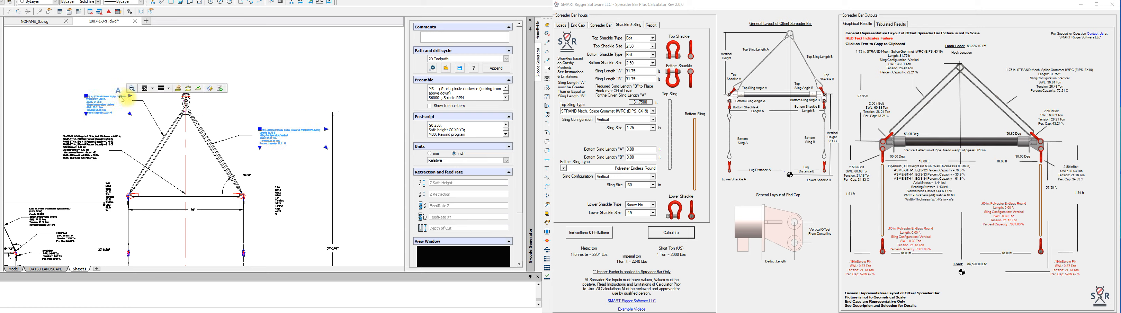
{"action": "left_click_drag", "start_coordinate": [130, 97], "coordinate": [146, 96]}
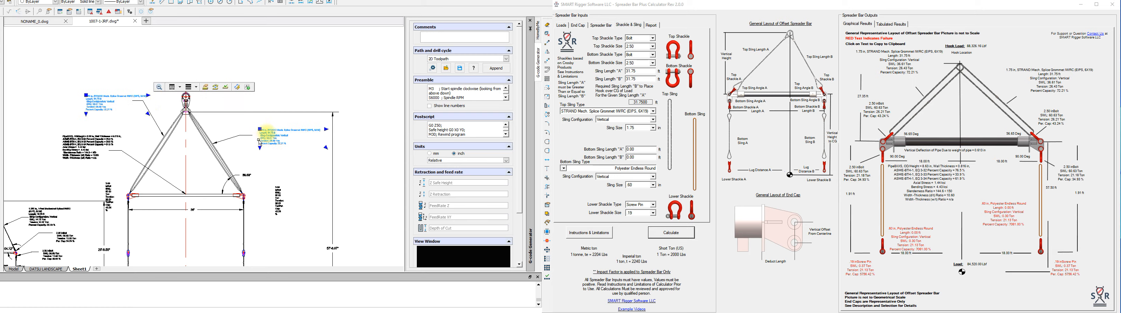
{"action": "key", "text": "Escape"}
Widen the right 2.50 in bolt shackle note into a compact block and move it closer to the bar's right end
{"action": "scroll", "coordinate": [264, 138], "scroll_direction": "up", "scroll_amount": 2}
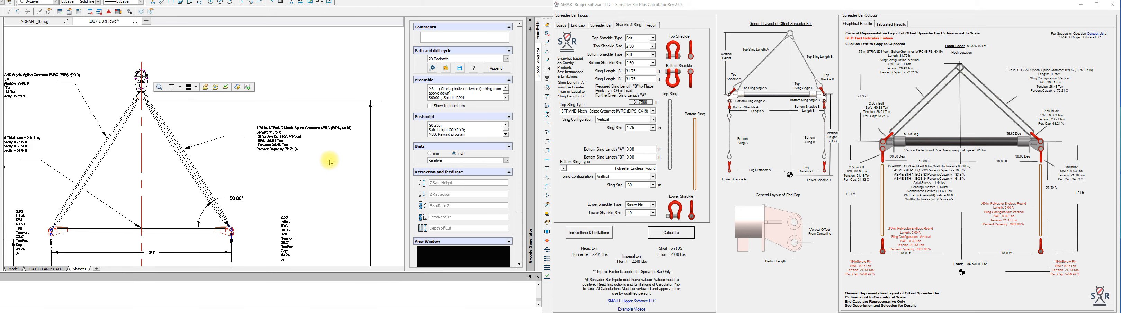
{"action": "scroll", "coordinate": [330, 162], "scroll_direction": "down", "scroll_amount": 1}
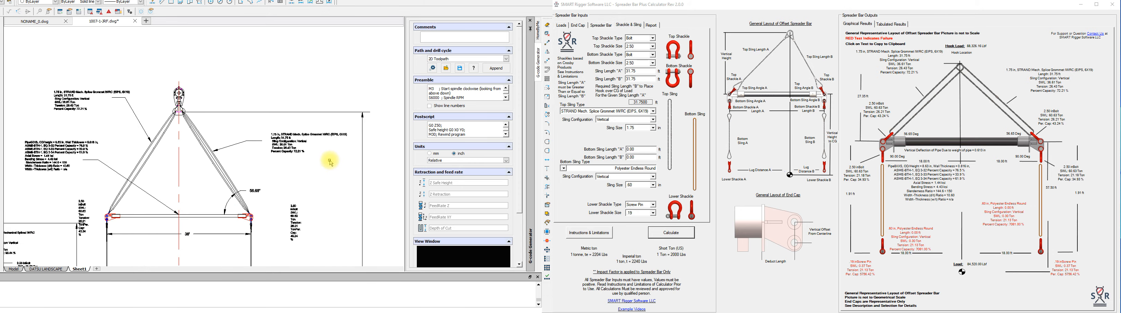
{"action": "scroll", "coordinate": [322, 158], "scroll_direction": "up", "scroll_amount": 1}
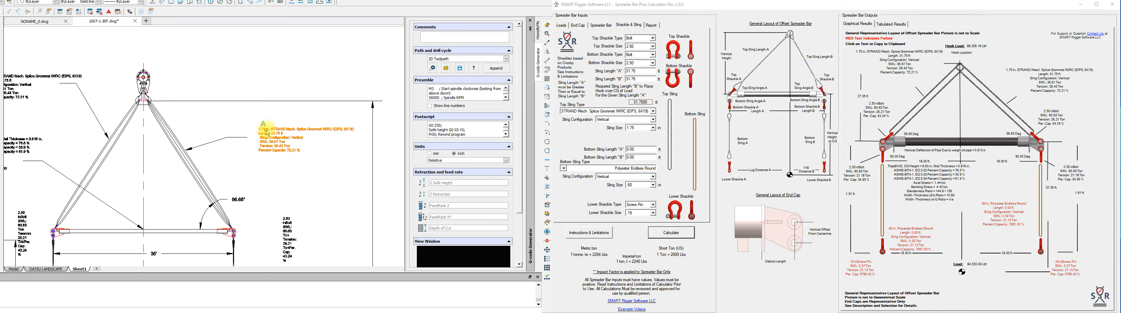
{"action": "scroll", "coordinate": [270, 131], "scroll_direction": "down", "scroll_amount": 1}
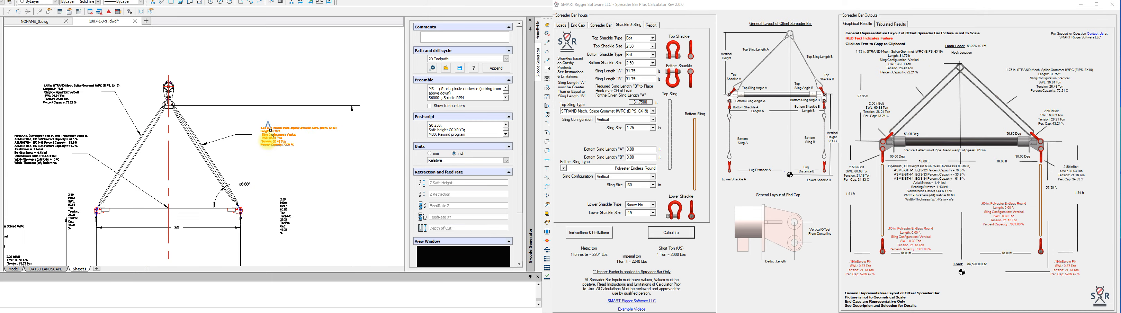
{"action": "scroll", "coordinate": [273, 217], "scroll_direction": "up", "scroll_amount": 2}
{"action": "left_click", "coordinate": [294, 212]}
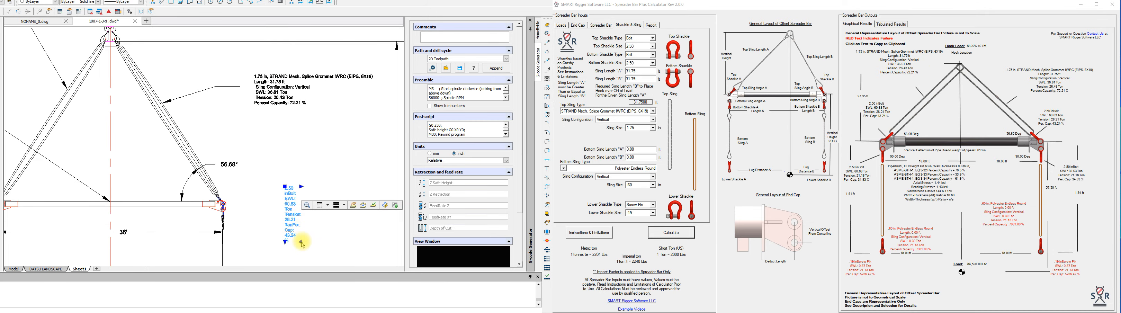
{"action": "left_click", "coordinate": [301, 241]}
{"action": "left_click", "coordinate": [310, 195]}
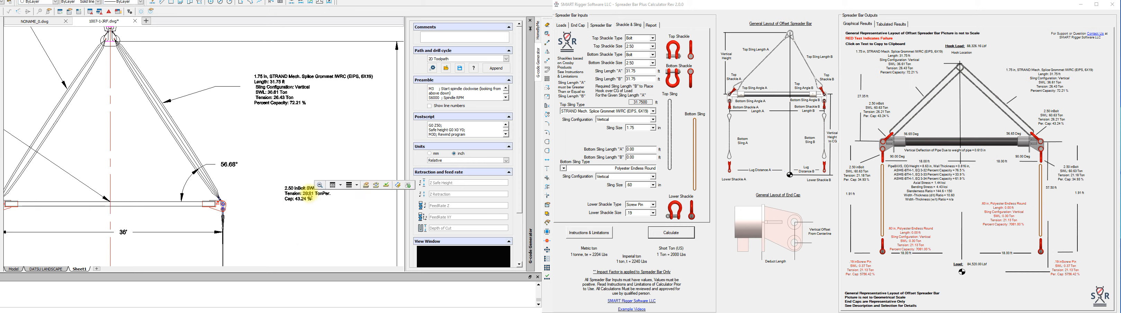
{"action": "left_click", "coordinate": [343, 218]}
{"action": "left_click", "coordinate": [288, 187]}
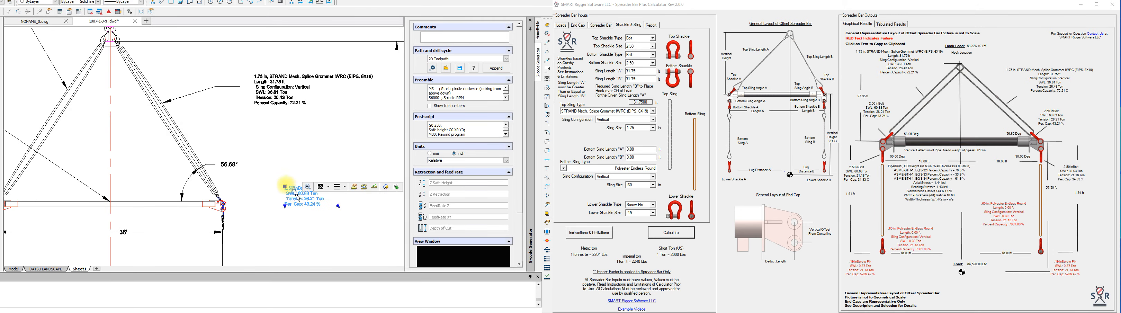
{"action": "left_click", "coordinate": [284, 185]}
{"action": "left_click", "coordinate": [249, 184]}
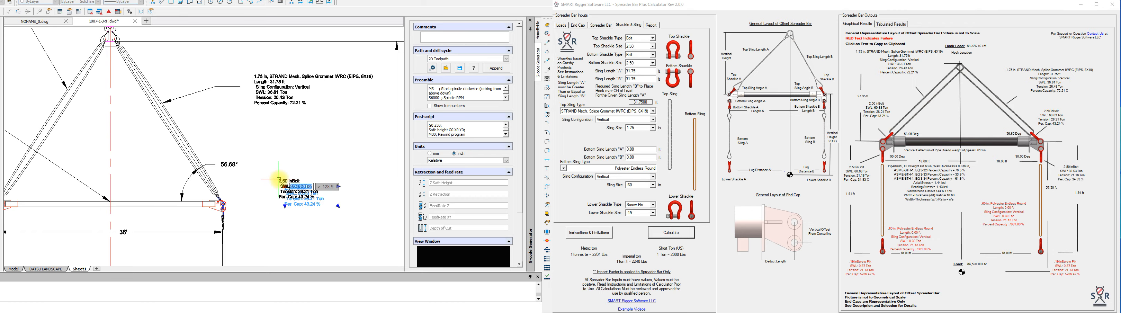
Move the left 2.50 in bolt shackle note away from the bar's left end and widen it into a compact block
{"action": "scroll", "coordinate": [341, 182], "scroll_direction": "down", "scroll_amount": 2}
{"action": "left_click", "coordinate": [148, 191]}
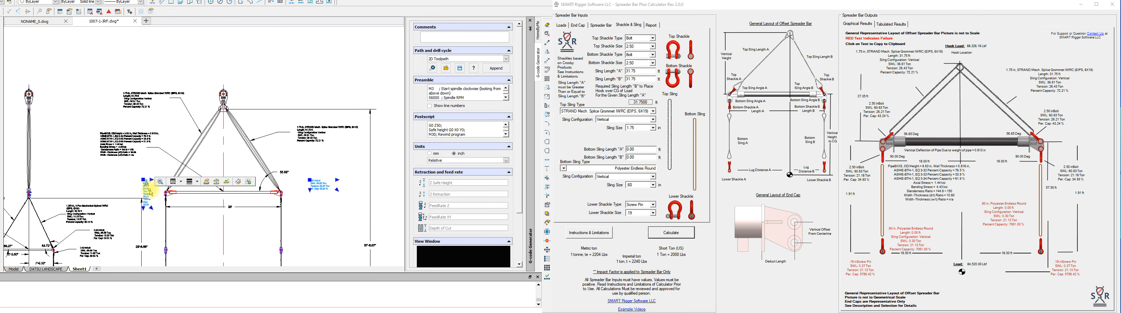
{"action": "left_click", "coordinate": [144, 180]}
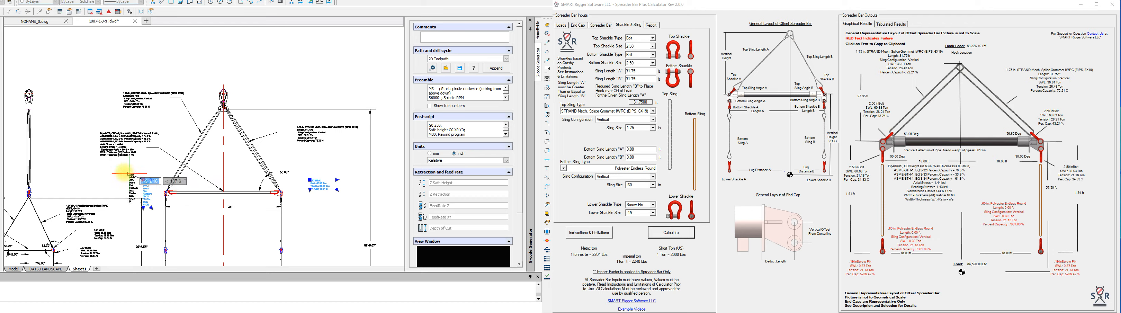
{"action": "left_click", "coordinate": [119, 169]}
{"action": "left_click", "coordinate": [128, 169]}
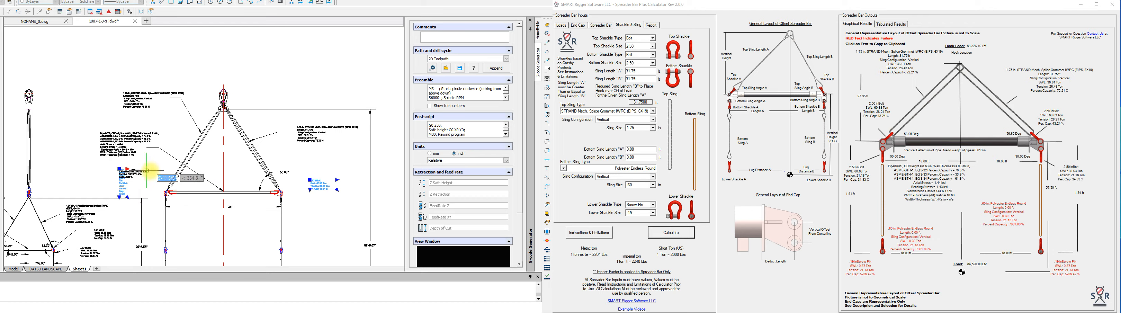
{"action": "left_click", "coordinate": [152, 172]}
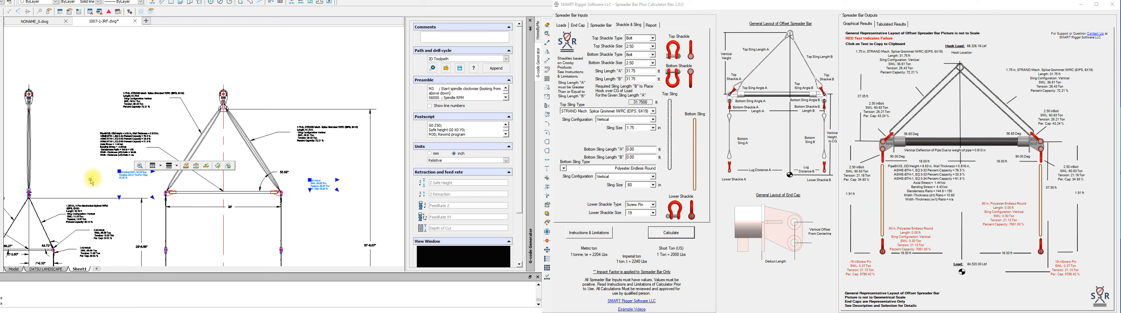
{"action": "key", "text": "Escape"}
Shorten the left shackle note's text frame in the note editor and shift the note down beside the bar's left end
{"action": "left_click", "coordinate": [126, 175]}
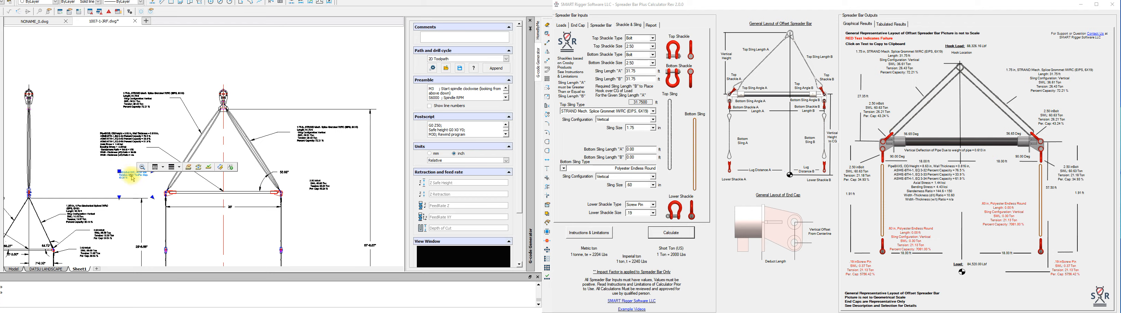
{"action": "double_click", "coordinate": [126, 176]}
{"action": "left_click", "coordinate": [127, 179]}
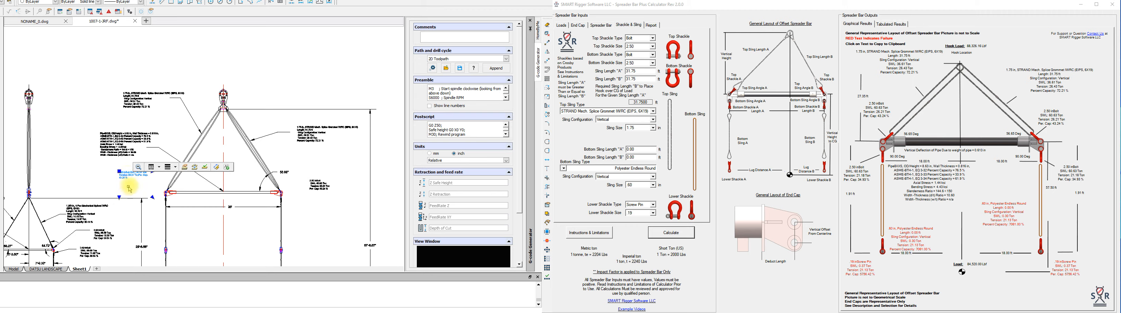
{"action": "double_click", "coordinate": [131, 177]}
{"action": "left_click", "coordinate": [168, 180]}
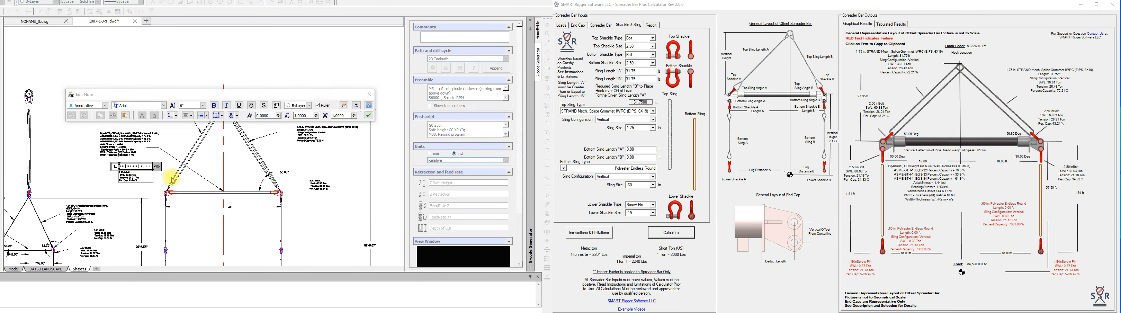
{"action": "left_click", "coordinate": [131, 182]}
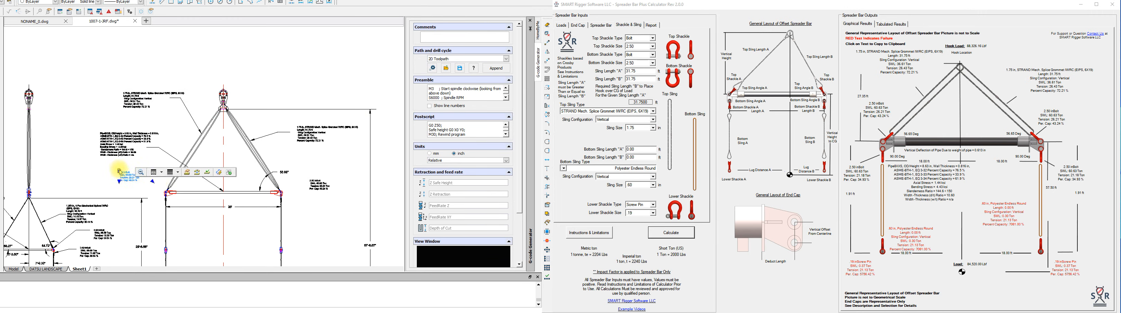
{"action": "left_click_drag", "start_coordinate": [120, 171], "coordinate": [119, 182]}
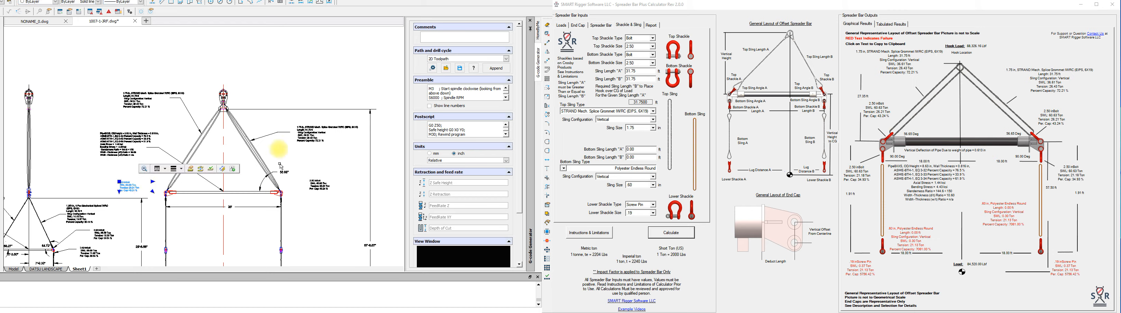
Copy the right sling's leader so its arrow points at the right end shackle, and align the right shackle note with it
{"action": "left_click", "coordinate": [271, 128]}
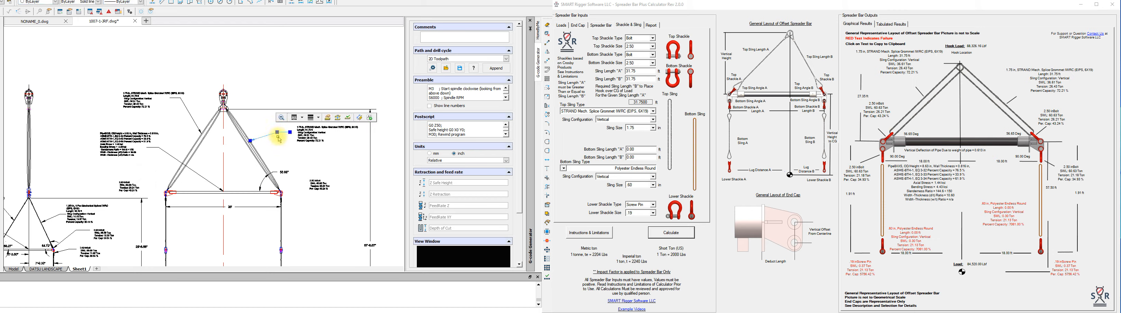
{"action": "key", "text": "ctrl+c"}
{"action": "key", "text": "ctrl+v"}
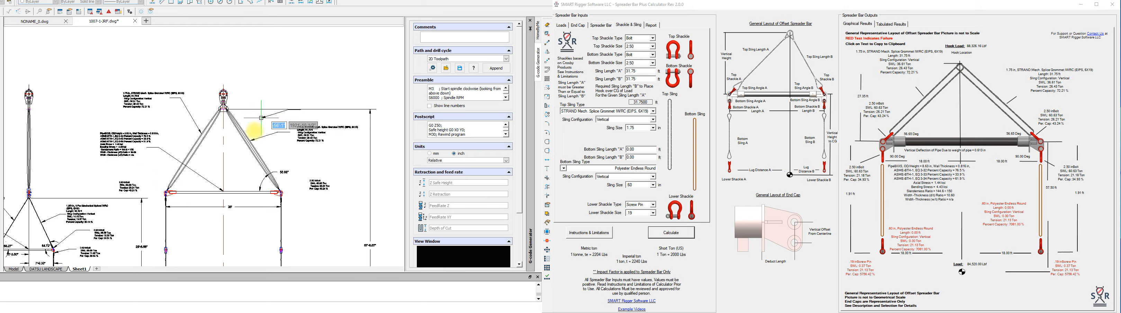
{"action": "scroll", "coordinate": [275, 191], "scroll_direction": "up", "scroll_amount": 5}
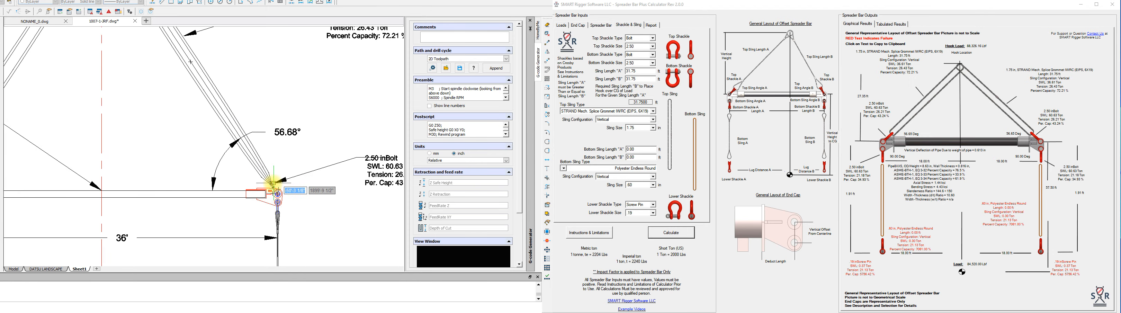
{"action": "scroll", "coordinate": [273, 183], "scroll_direction": "down", "scroll_amount": 5}
{"action": "left_click", "coordinate": [309, 155]}
{"action": "left_click", "coordinate": [306, 154]}
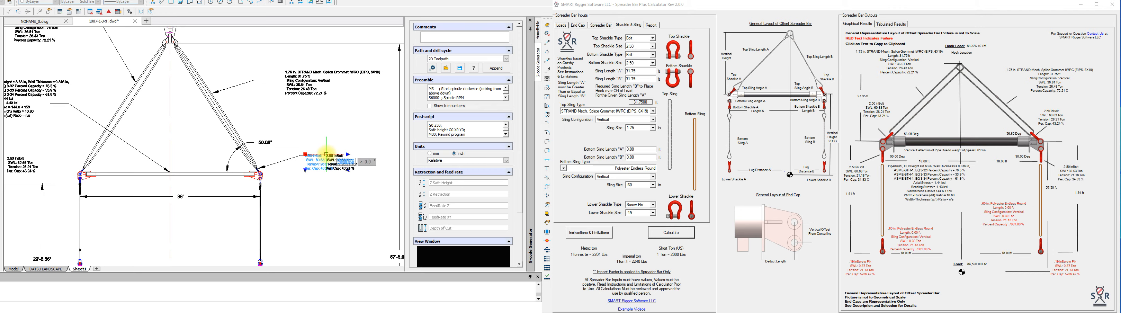
{"action": "left_click", "coordinate": [326, 154]}
Copy the left sling's leader beside the left shackle note and point the copy's arrow at the bar's left end shackle
{"action": "scroll", "coordinate": [381, 179], "scroll_direction": "down", "scroll_amount": 3}
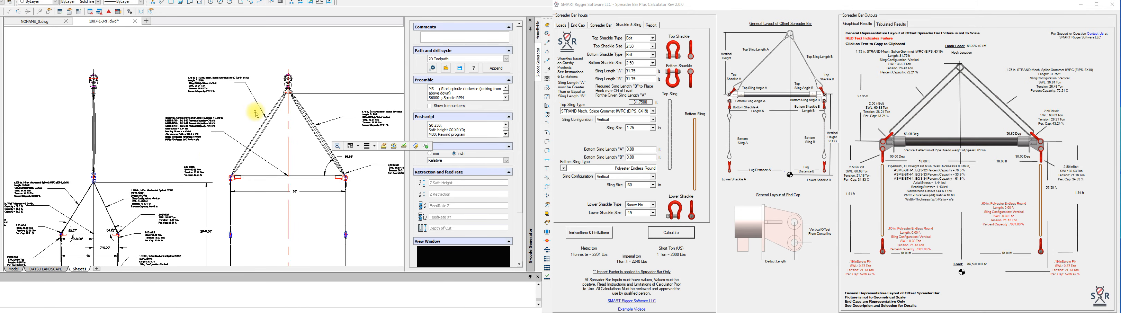
{"action": "left_click", "coordinate": [260, 109]}
{"action": "left_click", "coordinate": [266, 118]}
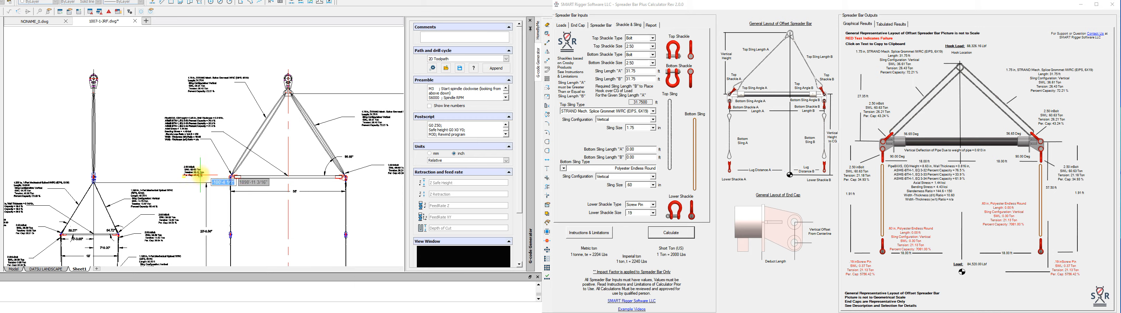
{"action": "left_click", "coordinate": [200, 175]}
{"action": "left_click", "coordinate": [203, 156]}
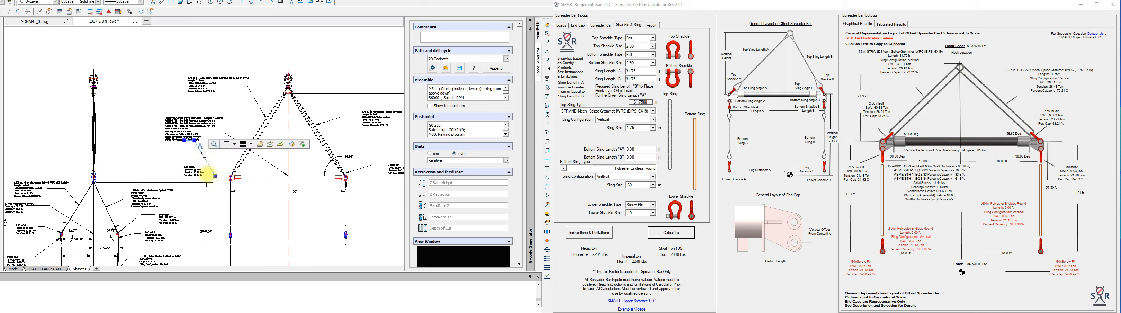
{"action": "left_click", "coordinate": [217, 175]}
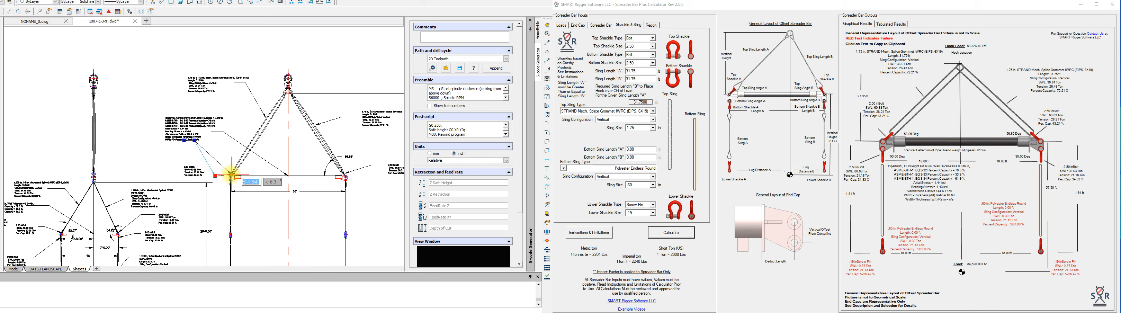
{"action": "left_click", "coordinate": [230, 176]}
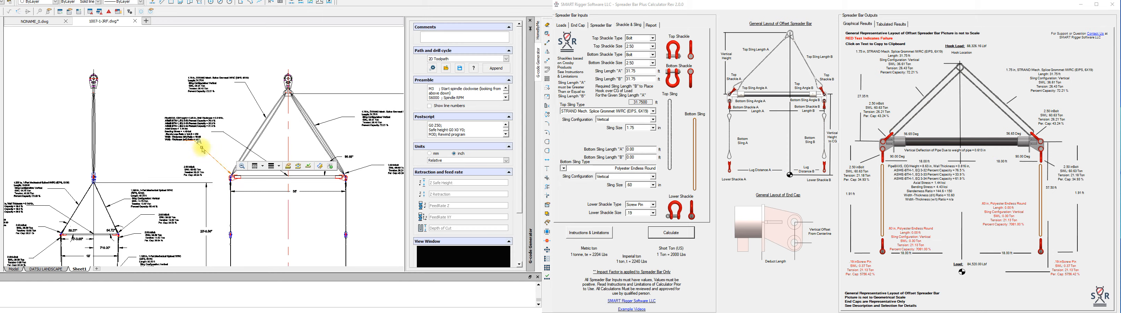
Reposition the copied leader's bend and tail so it runs from the left 2.50 in bolt shackle note to the end shackle
{"action": "left_click", "coordinate": [194, 141]}
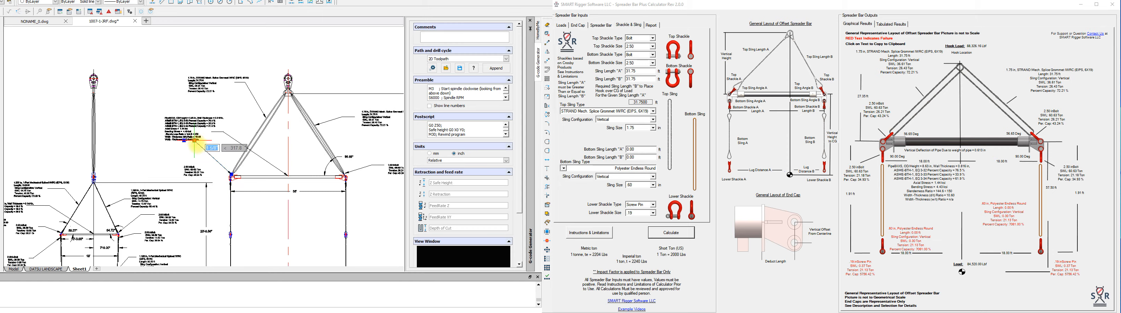
{"action": "left_click", "coordinate": [217, 165]}
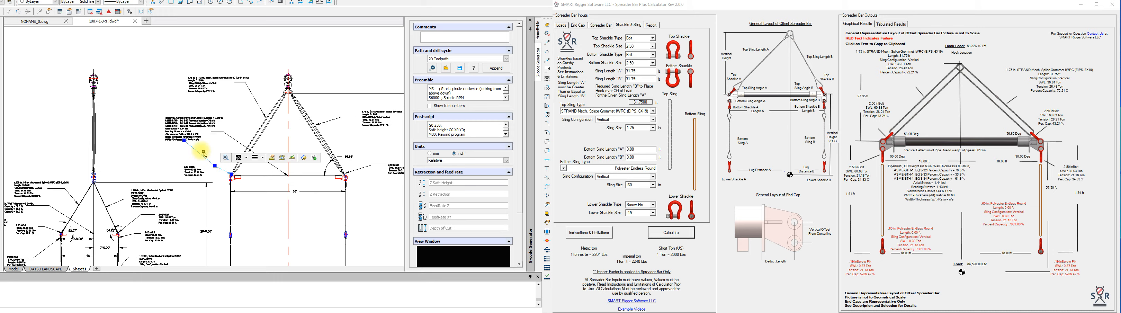
{"action": "left_click", "coordinate": [185, 141]}
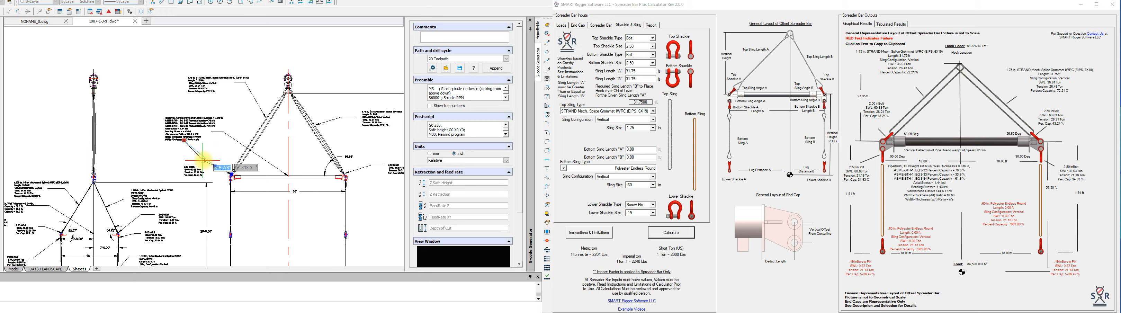
{"action": "scroll", "coordinate": [203, 166], "scroll_direction": "up", "scroll_amount": 5}
{"action": "scroll", "coordinate": [203, 166], "scroll_direction": "up", "scroll_amount": 2}
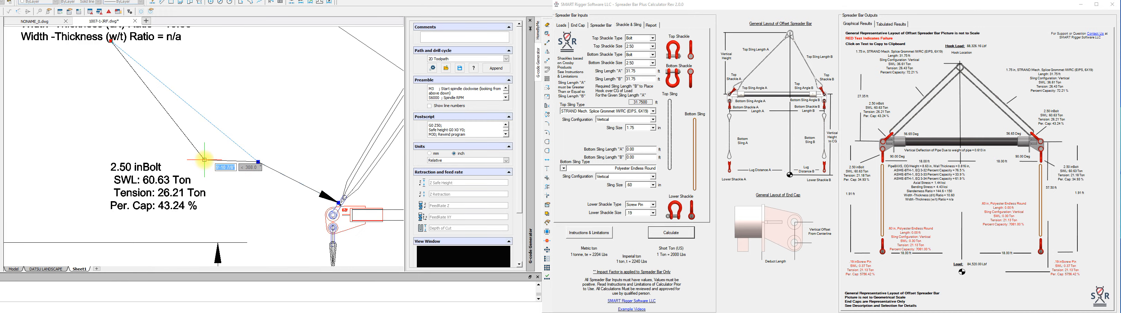
{"action": "left_click", "coordinate": [203, 162]}
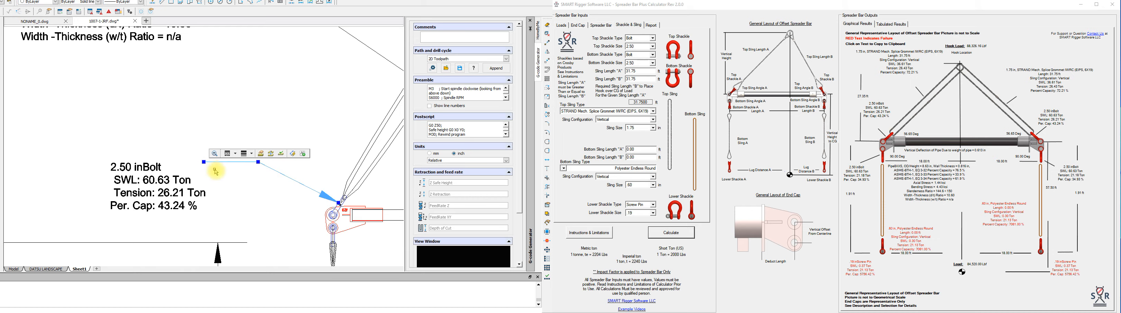
Set the length in the right top sling's note to 30.00 ft
{"action": "scroll", "coordinate": [183, 185], "scroll_direction": "down", "scroll_amount": 7}
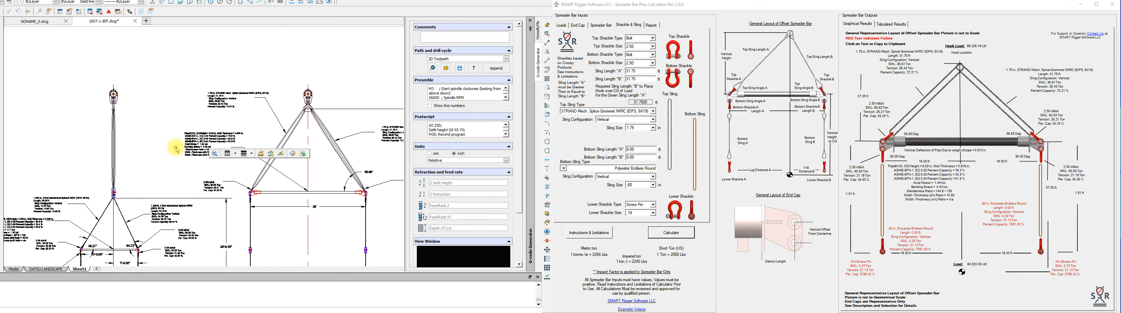
{"action": "scroll", "coordinate": [177, 148], "scroll_direction": "down", "scroll_amount": 1}
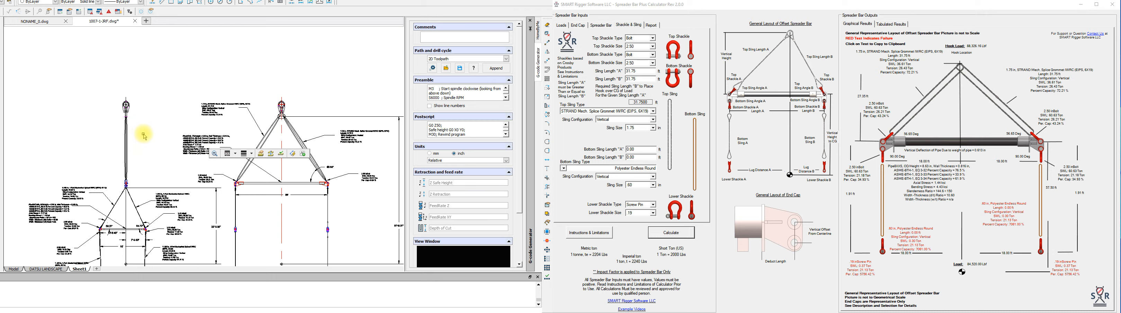
{"action": "scroll", "coordinate": [231, 167], "scroll_direction": "up", "scroll_amount": 2}
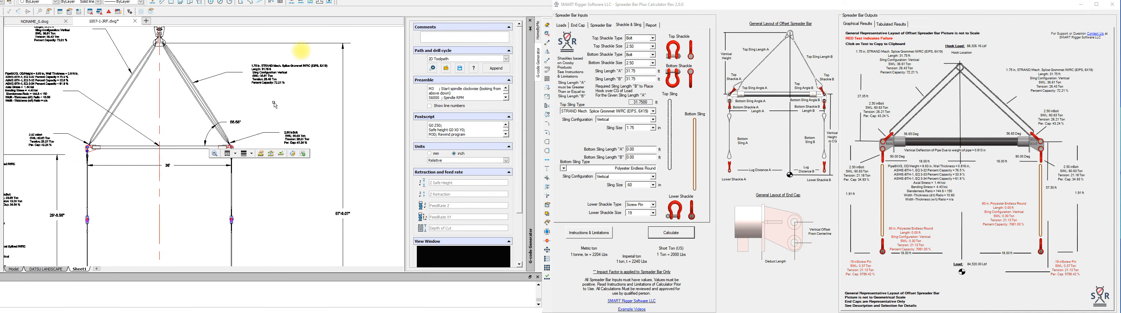
{"action": "scroll", "coordinate": [366, 100], "scroll_direction": "down", "scroll_amount": 1}
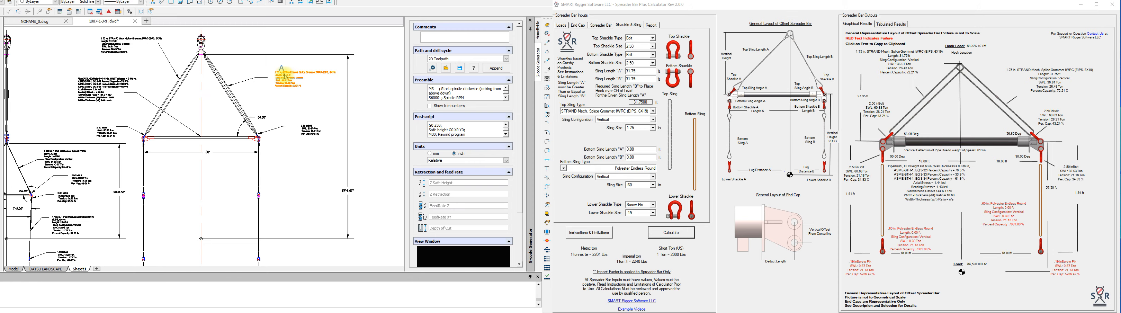
{"action": "scroll", "coordinate": [285, 77], "scroll_direction": "up", "scroll_amount": 2}
{"action": "double_click", "coordinate": [288, 73]}
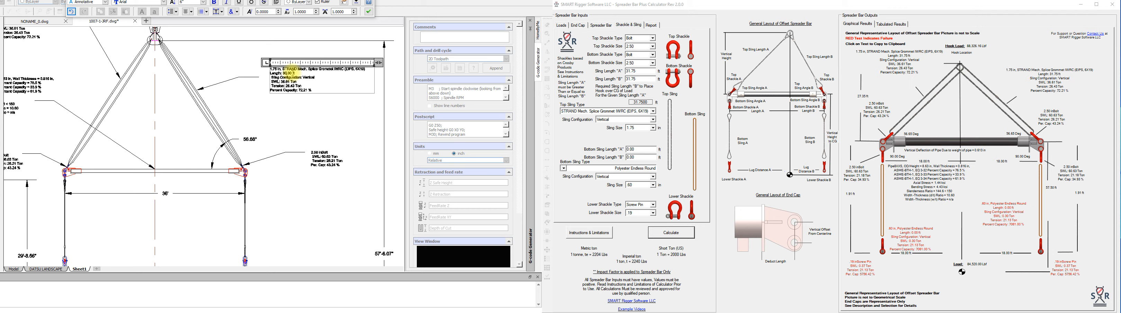
{"action": "left_click", "coordinate": [302, 107]}
Set the length in the left top sling's note to 30.00 ft
{"action": "scroll", "coordinate": [293, 145], "scroll_direction": "down", "scroll_amount": 2}
{"action": "double_click", "coordinate": [143, 63]}
{"action": "scroll", "coordinate": [111, 66], "scroll_direction": "up", "scroll_amount": 2}
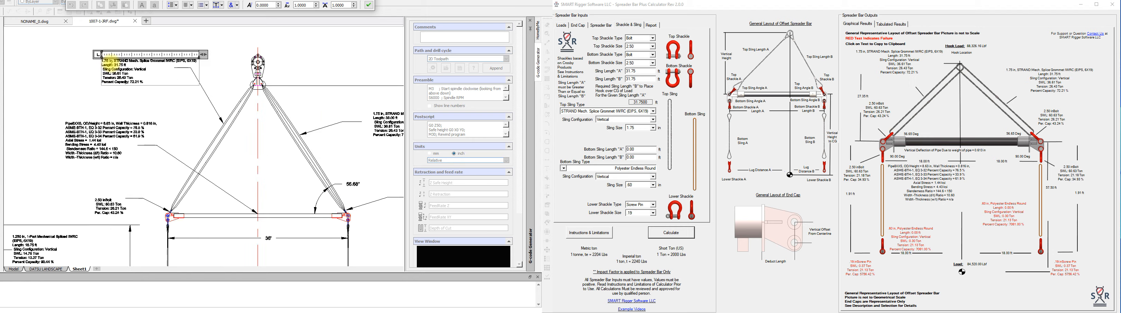
{"action": "scroll", "coordinate": [110, 62], "scroll_direction": "up", "scroll_amount": 2}
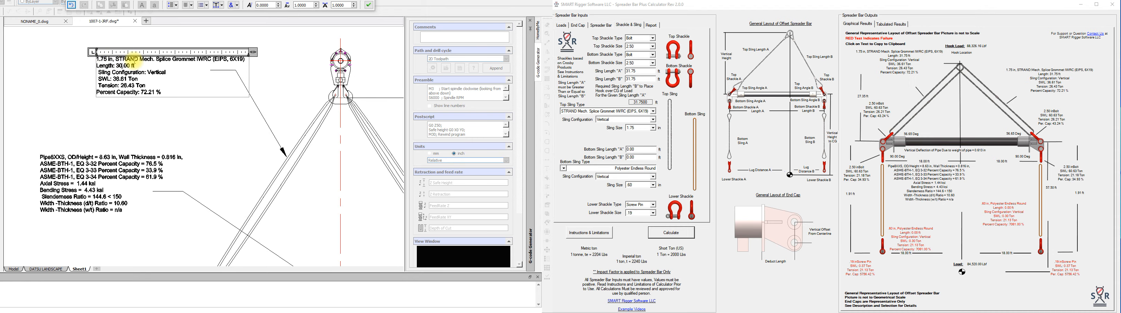
{"action": "left_click", "coordinate": [152, 112]}
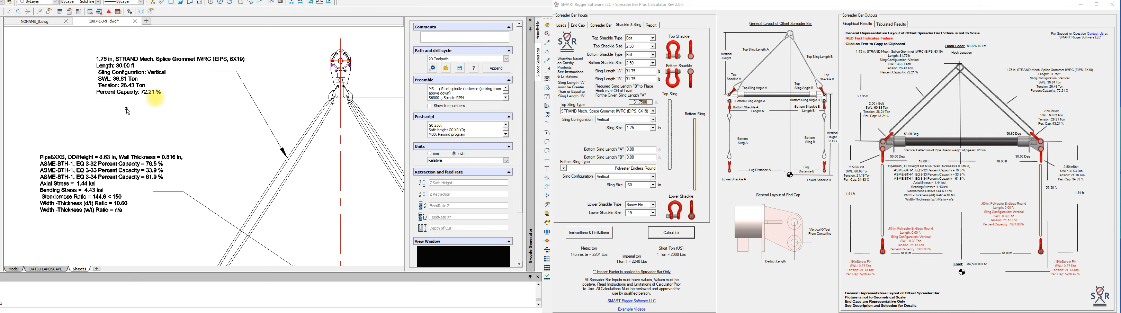
{"action": "scroll", "coordinate": [188, 101], "scroll_direction": "down", "scroll_amount": 2}
{"action": "scroll", "coordinate": [237, 94], "scroll_direction": "down", "scroll_amount": 2}
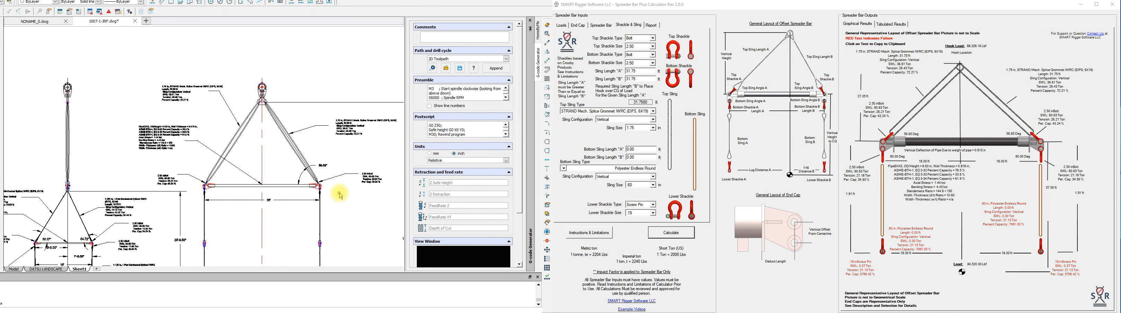